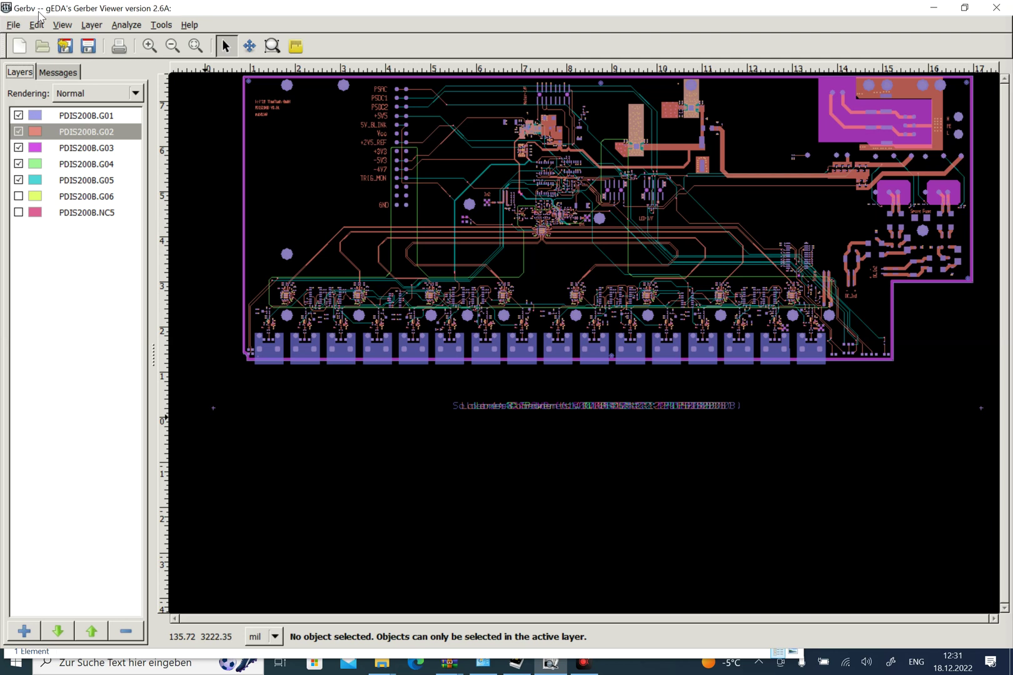
Hide the PDIS200B.G02, G03 and G04 layers in Gerbv, leaving G01 and G05 visible
{"action": "left_click", "coordinate": [18, 132]}
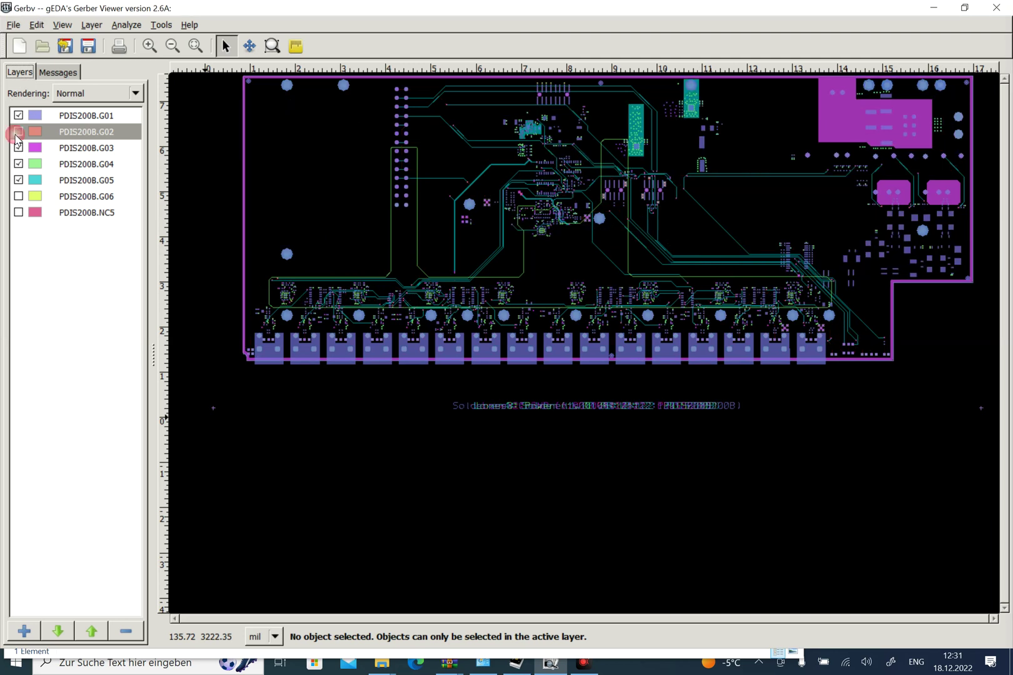
{"action": "left_click", "coordinate": [19, 147]}
{"action": "left_click", "coordinate": [18, 163]}
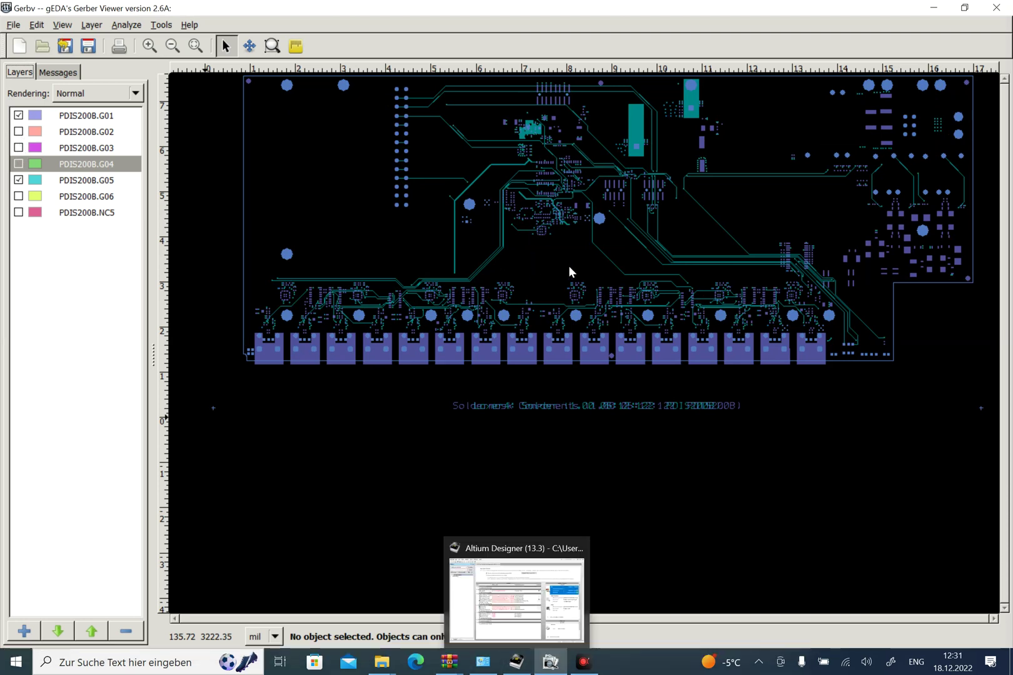
Create a new CAM document in Altium Designer
{"action": "left_click", "coordinate": [516, 661]}
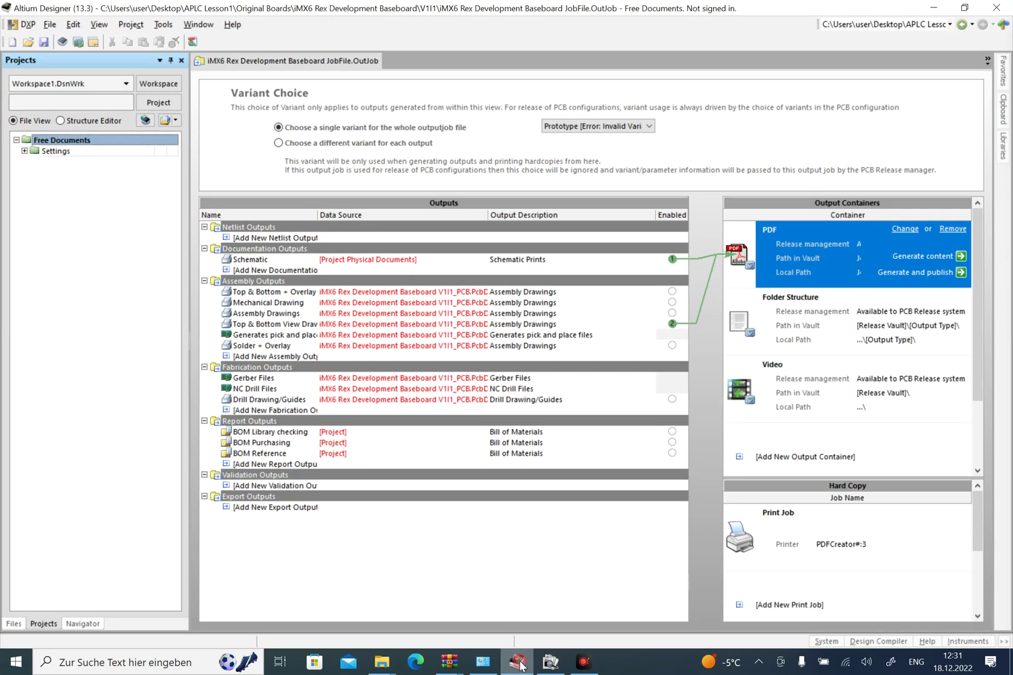
{"action": "left_click", "coordinate": [45, 25]}
{"action": "mouse_move", "coordinate": [51, 38]}
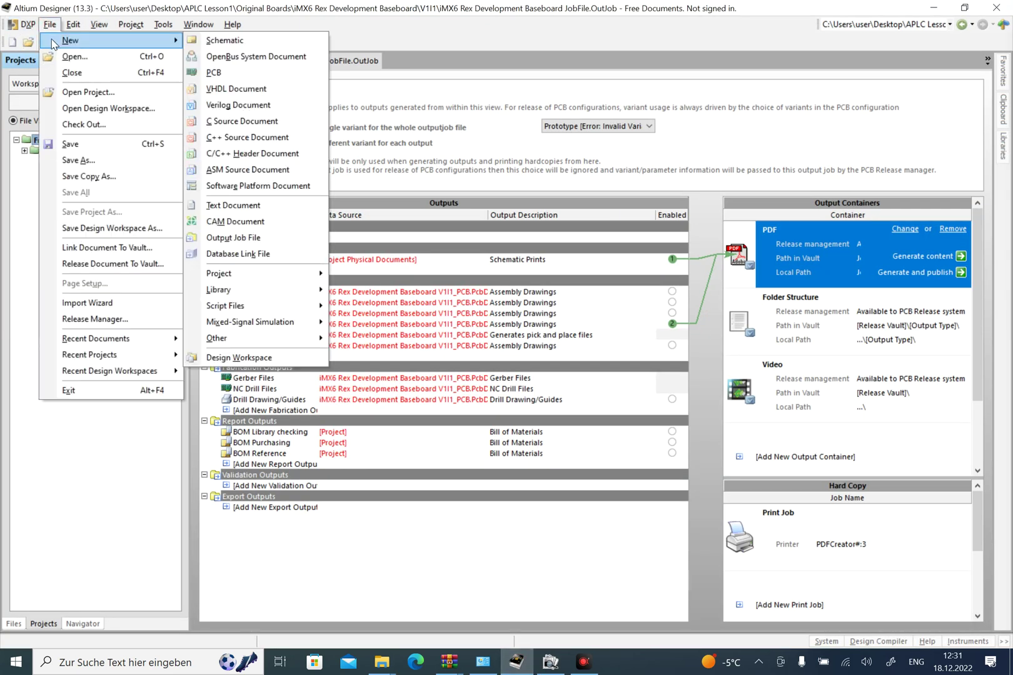
{"action": "left_click", "coordinate": [235, 221]}
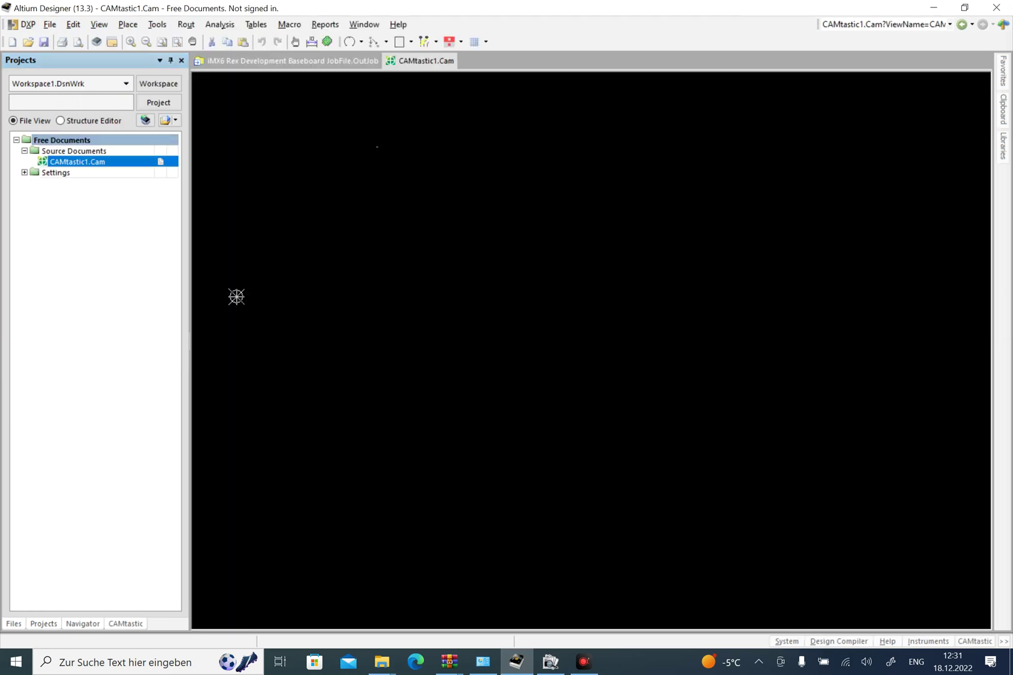
Quick Load all seven PDIS200B Gerber and drill files, accepting the drill import settings
{"action": "left_click", "coordinate": [50, 24]}
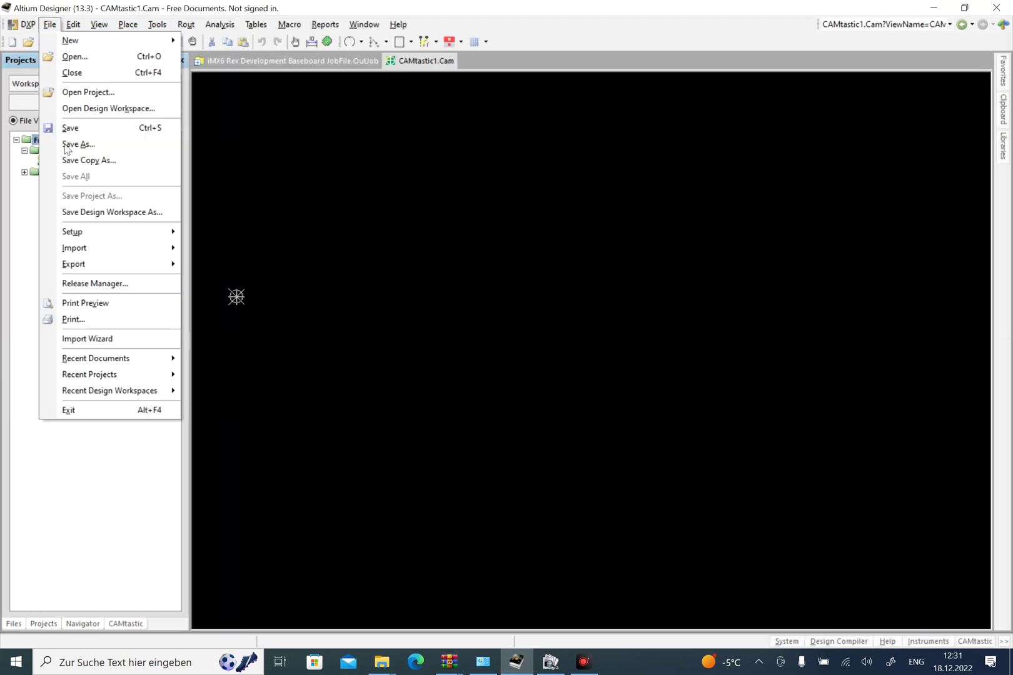
{"action": "mouse_move", "coordinate": [151, 244]}
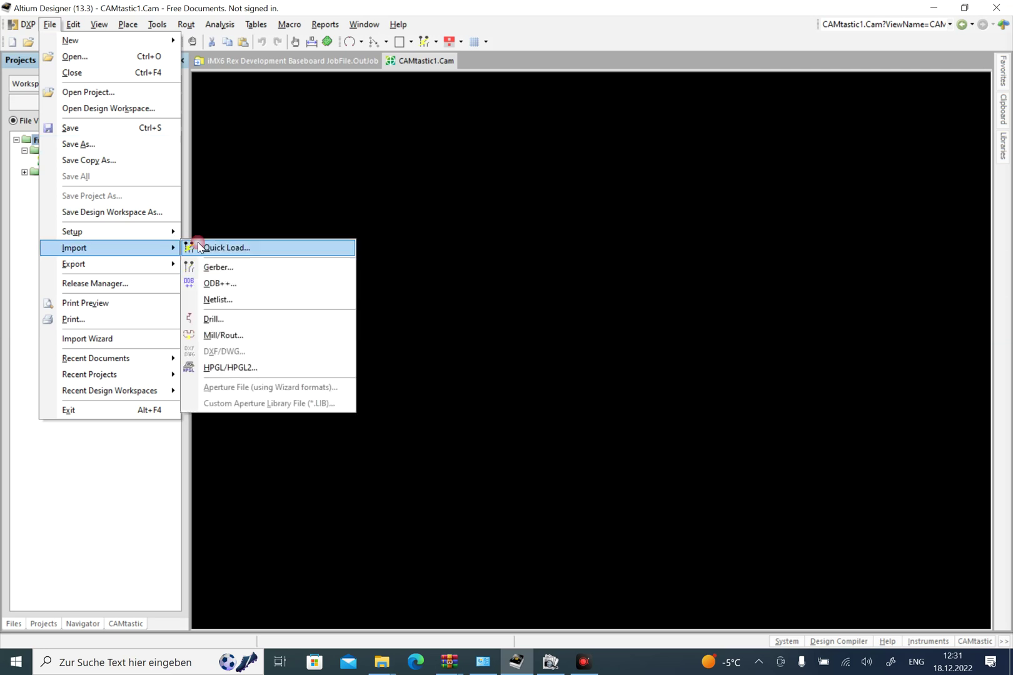
{"action": "left_click", "coordinate": [199, 246]}
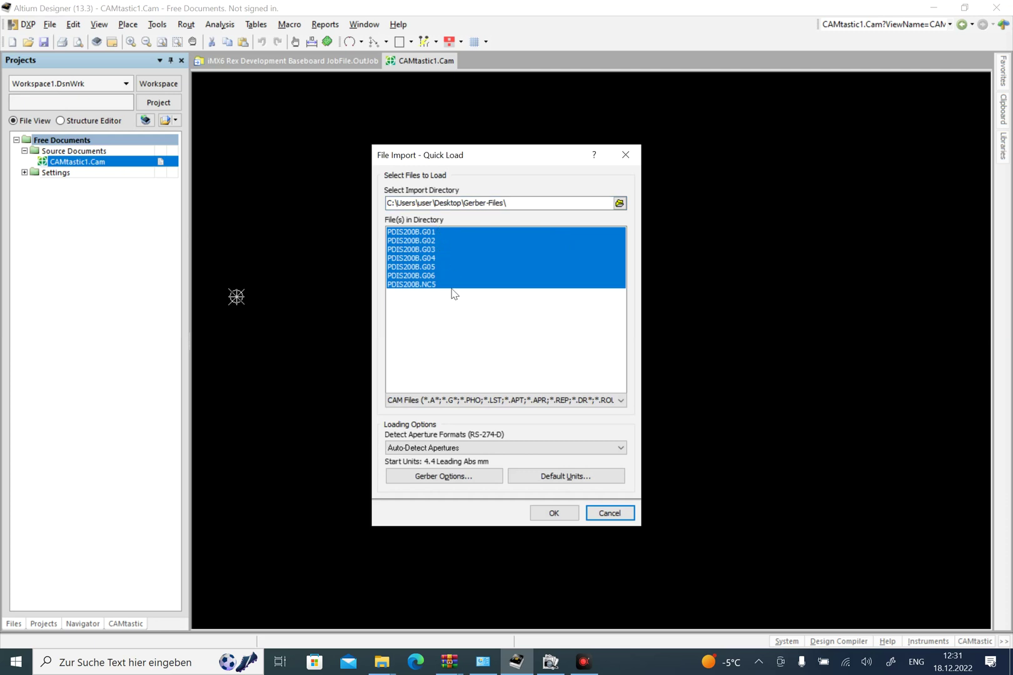
{"action": "left_click", "coordinate": [553, 513]}
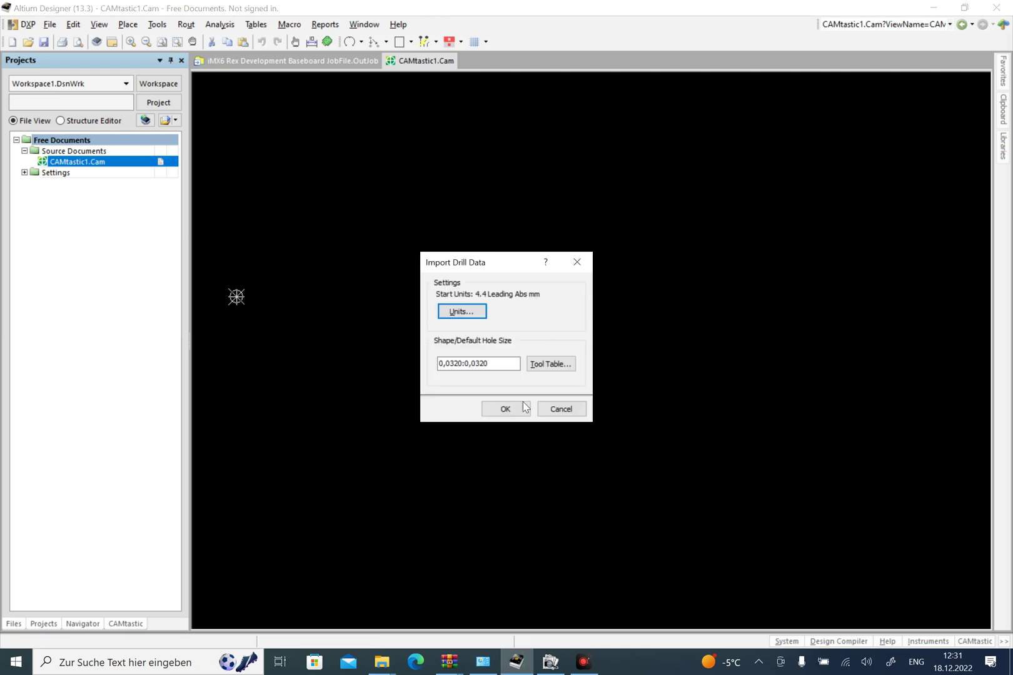
{"action": "left_click", "coordinate": [513, 412]}
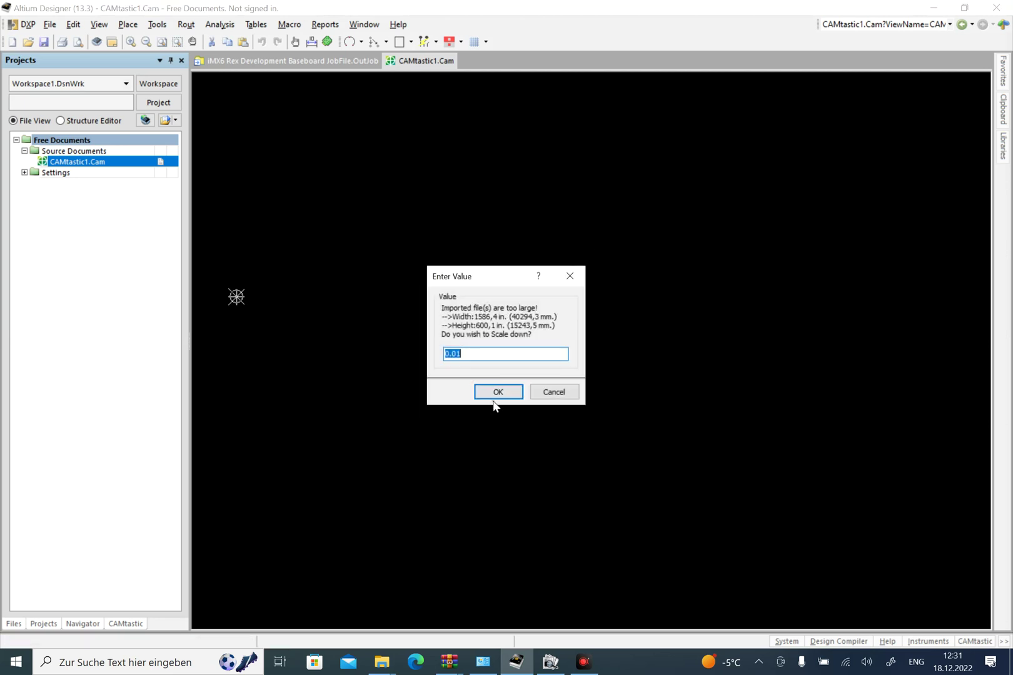
Accept the 0.01 scale-down and show the imported board in CAMtastic1.Cam
{"action": "left_click", "coordinate": [497, 392]}
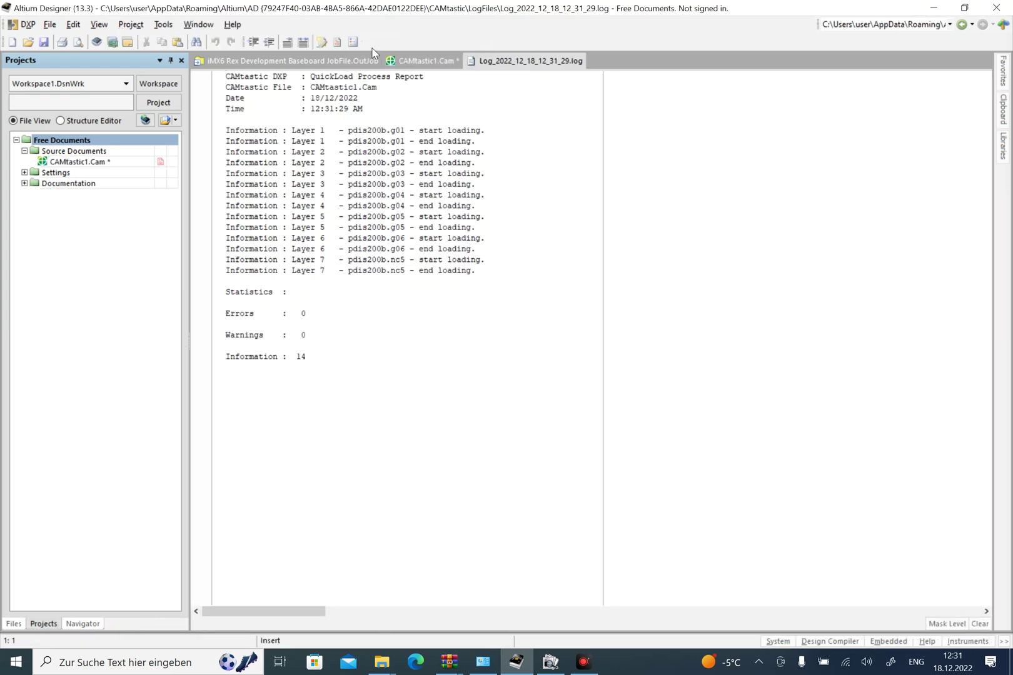
{"action": "left_click", "coordinate": [421, 61]}
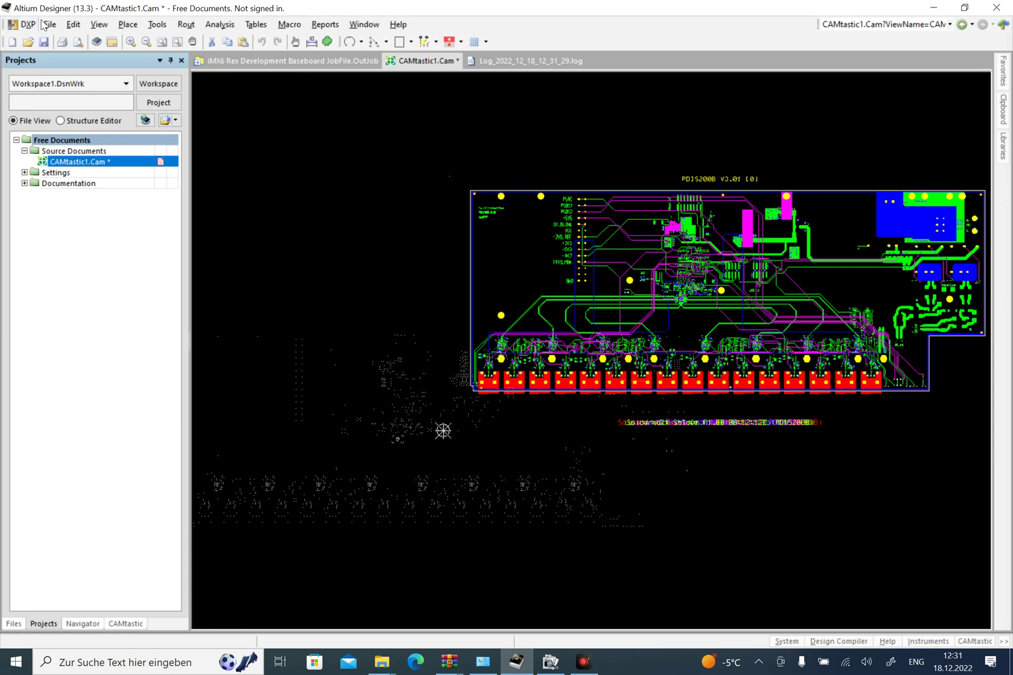
{"action": "left_click", "coordinate": [263, 25]}
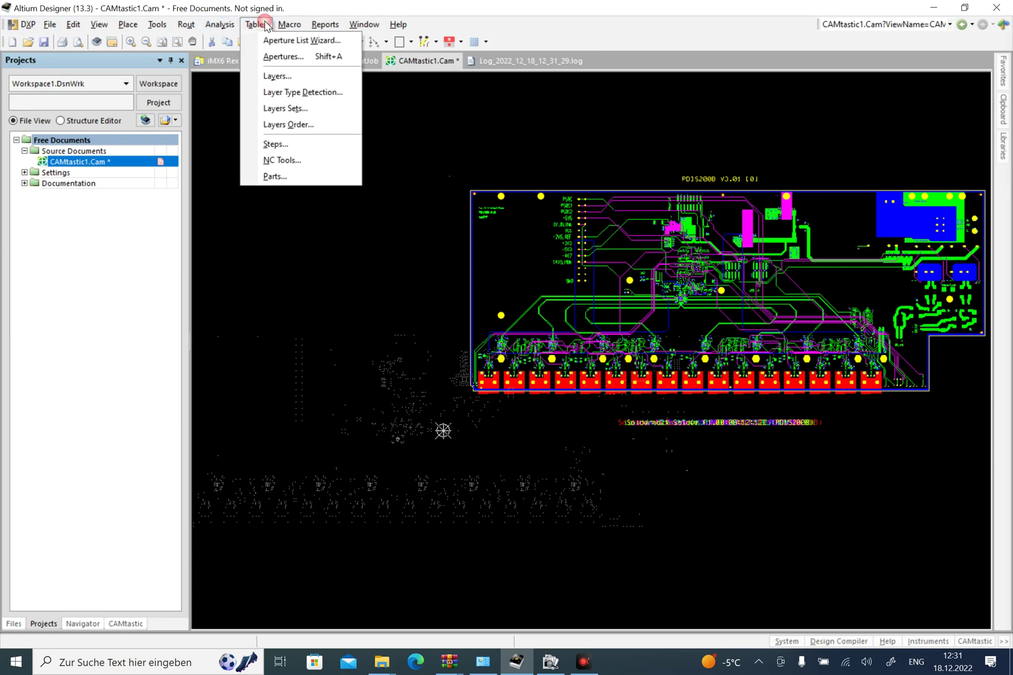
In the Layers table, set layer 1 to Mask Top and layer 2 to Top
{"action": "left_click", "coordinate": [276, 76]}
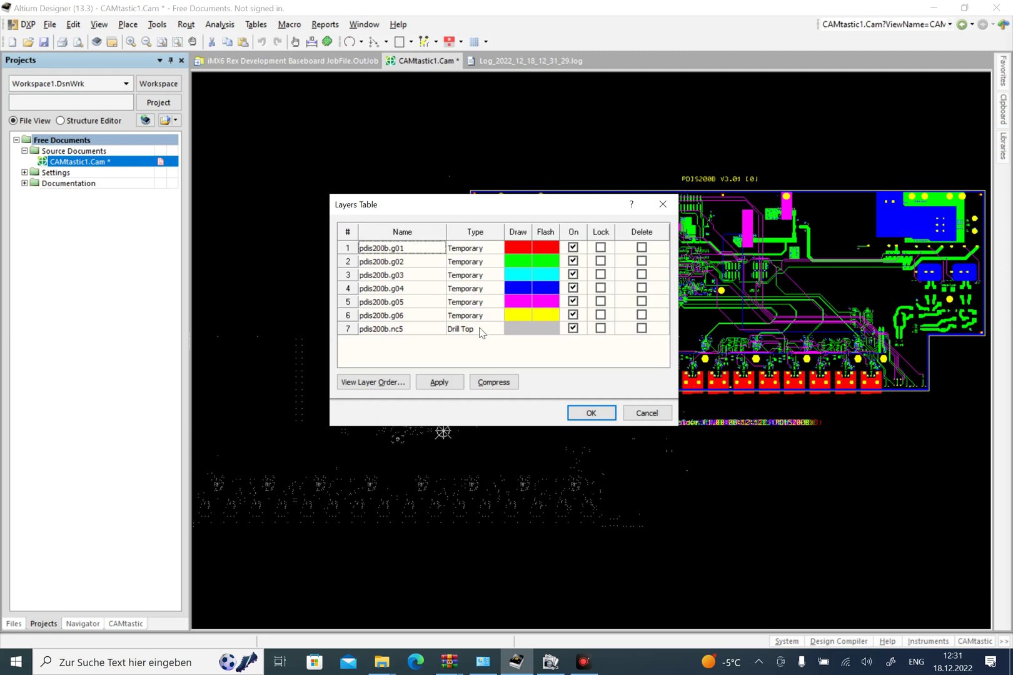
{"action": "left_click", "coordinate": [489, 250]}
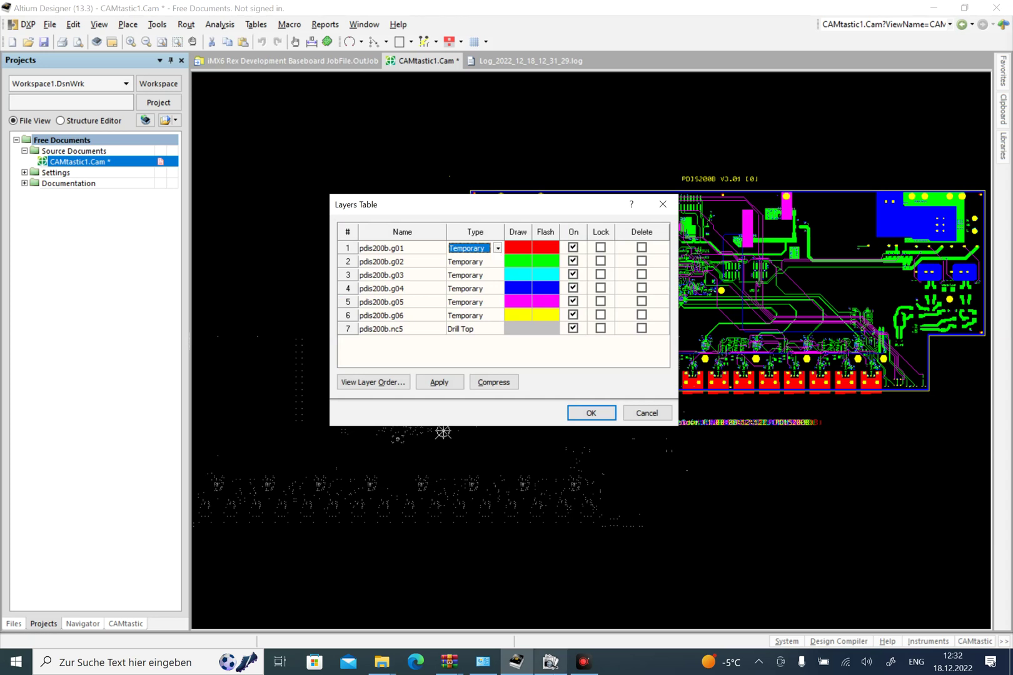
{"action": "left_click", "coordinate": [550, 661]}
{"action": "left_click", "coordinate": [549, 660]}
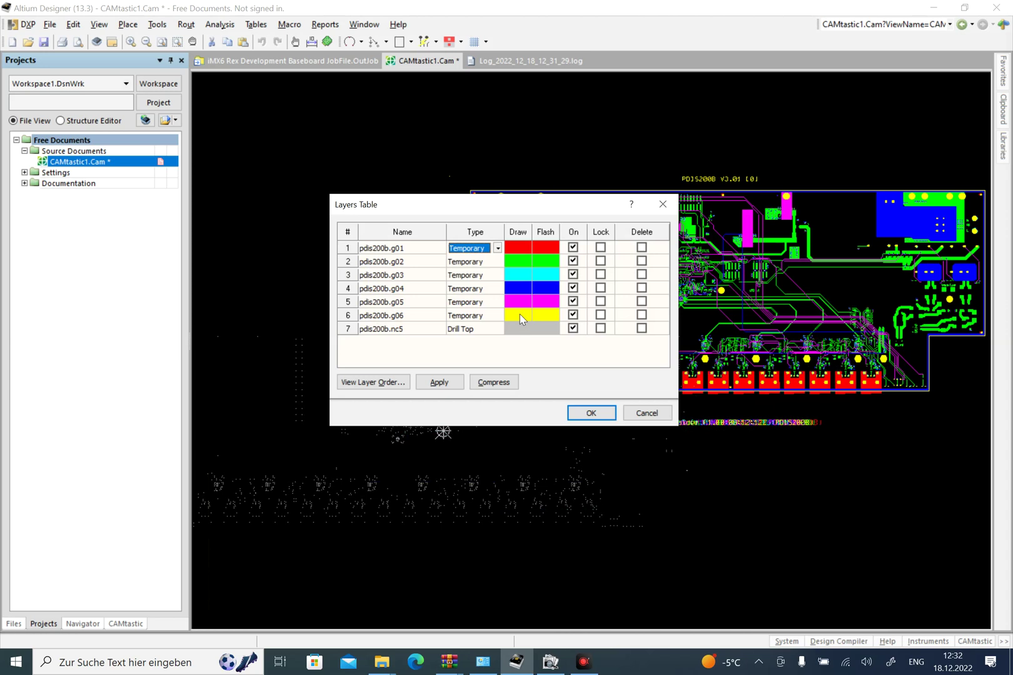
{"action": "left_click", "coordinate": [498, 249]}
{"action": "scroll", "coordinate": [477, 292], "scroll_direction": "up", "scroll_amount": 5}
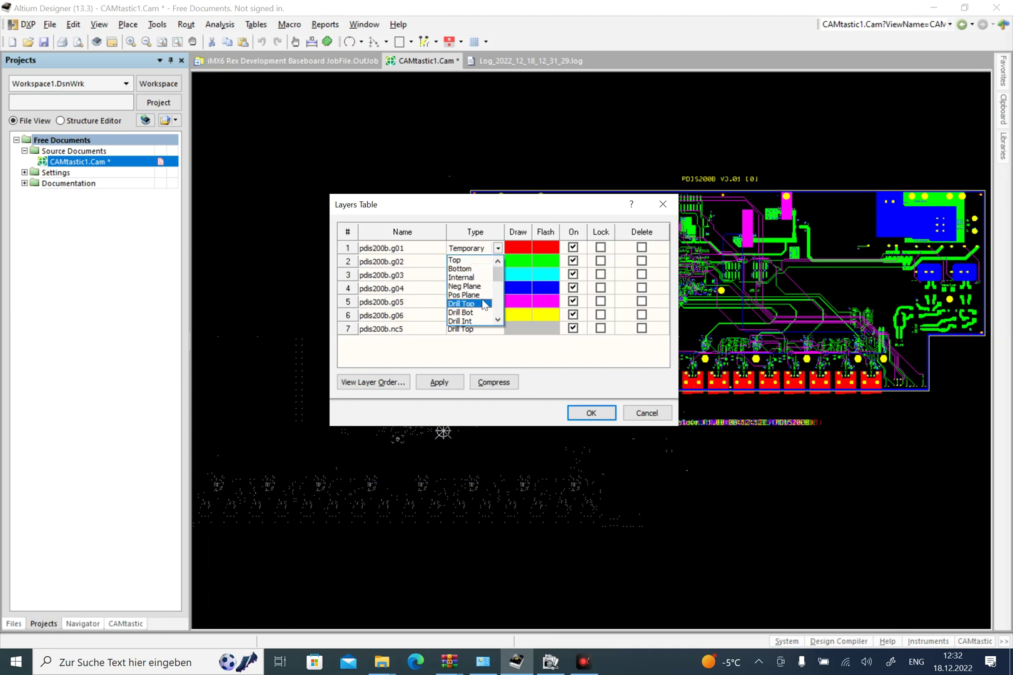
{"action": "scroll", "coordinate": [480, 295], "scroll_direction": "down", "scroll_amount": 1}
{"action": "scroll", "coordinate": [478, 294], "scroll_direction": "down", "scroll_amount": 1}
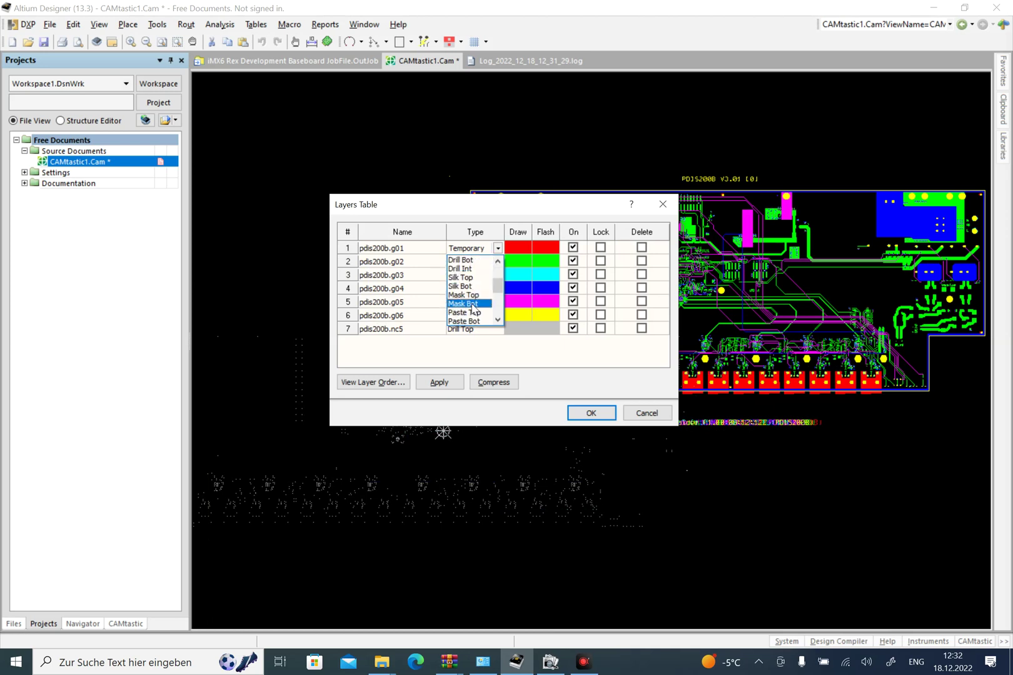
{"action": "left_click", "coordinate": [475, 294]}
{"action": "left_click", "coordinate": [493, 262]}
{"action": "left_click", "coordinate": [498, 262]}
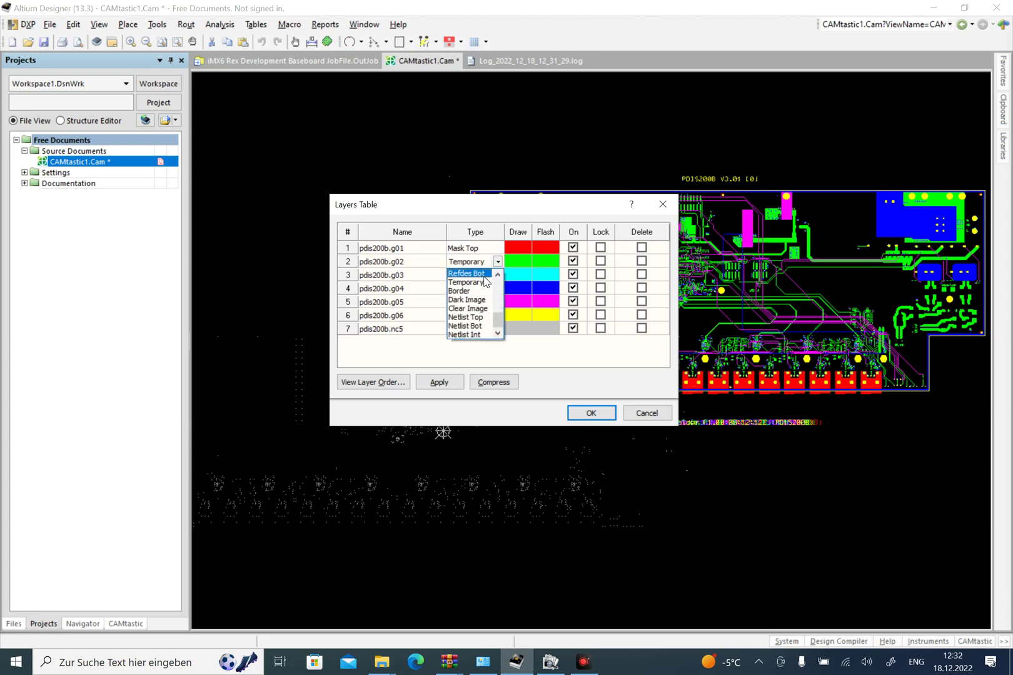
{"action": "scroll", "coordinate": [469, 288], "scroll_direction": "up", "scroll_amount": 3}
{"action": "left_click", "coordinate": [455, 274]}
Set layers 3 and 4 to type Internal
{"action": "left_click", "coordinate": [478, 276]}
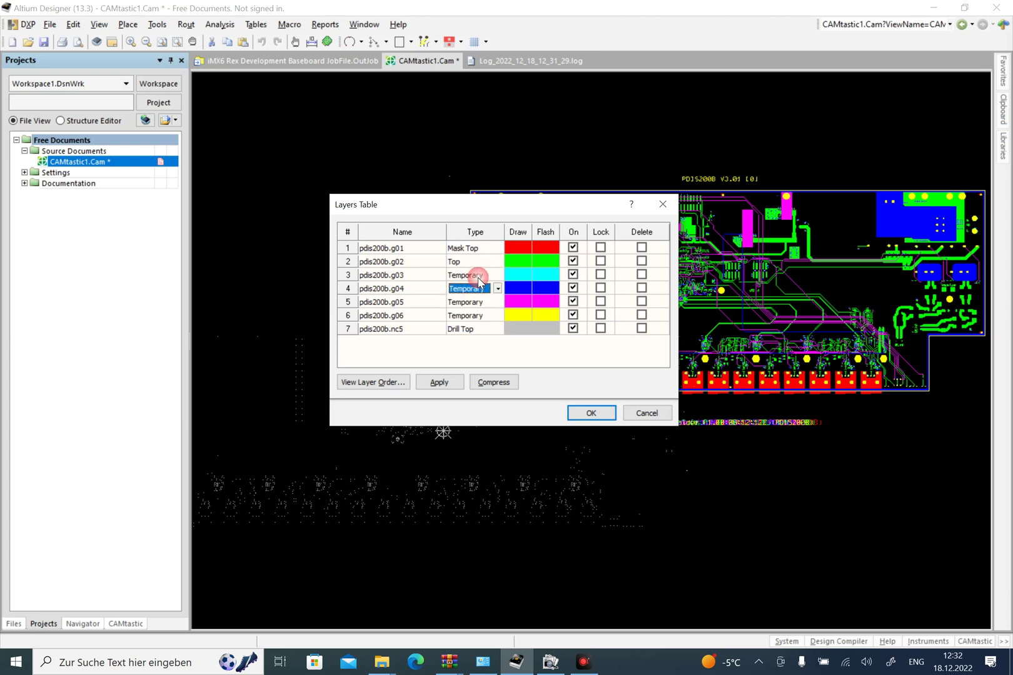
{"action": "left_click", "coordinate": [480, 277]}
{"action": "scroll", "coordinate": [472, 300], "scroll_direction": "up", "scroll_amount": 6}
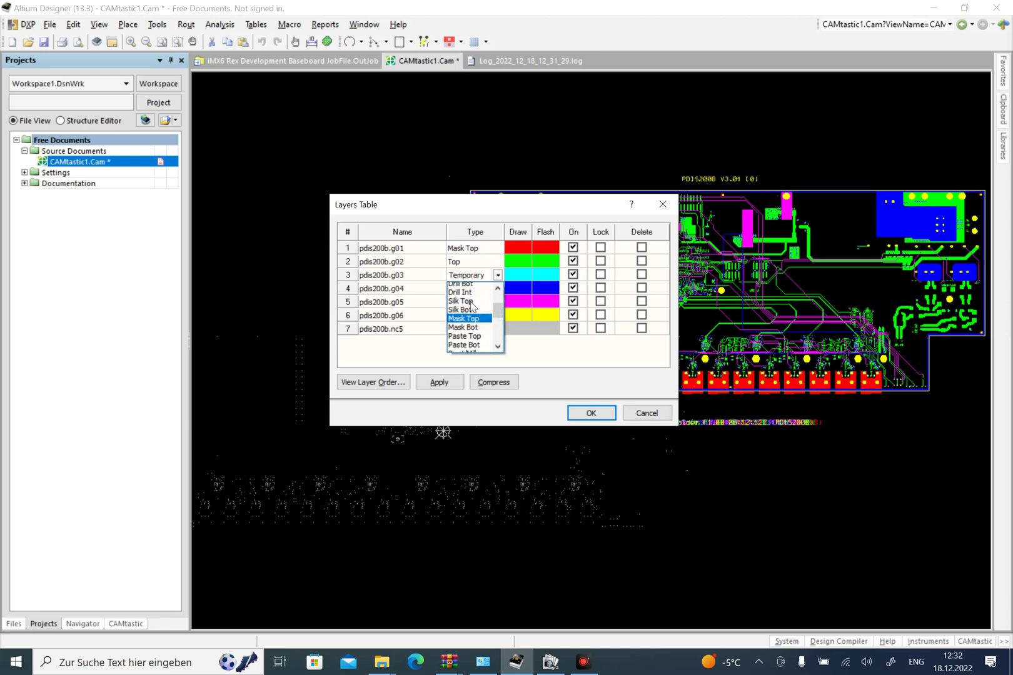
{"action": "left_click", "coordinate": [470, 305]}
{"action": "left_click", "coordinate": [470, 288]}
{"action": "left_click", "coordinate": [470, 288]}
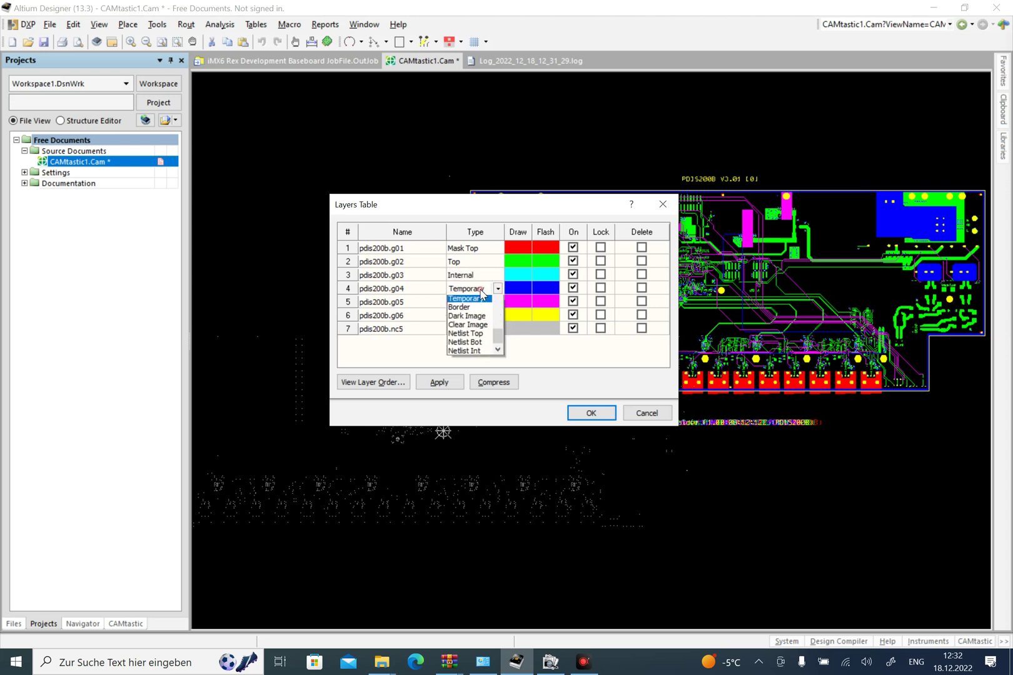
{"action": "scroll", "coordinate": [470, 318], "scroll_direction": "down", "scroll_amount": 3}
{"action": "scroll", "coordinate": [470, 317], "scroll_direction": "up", "scroll_amount": 3}
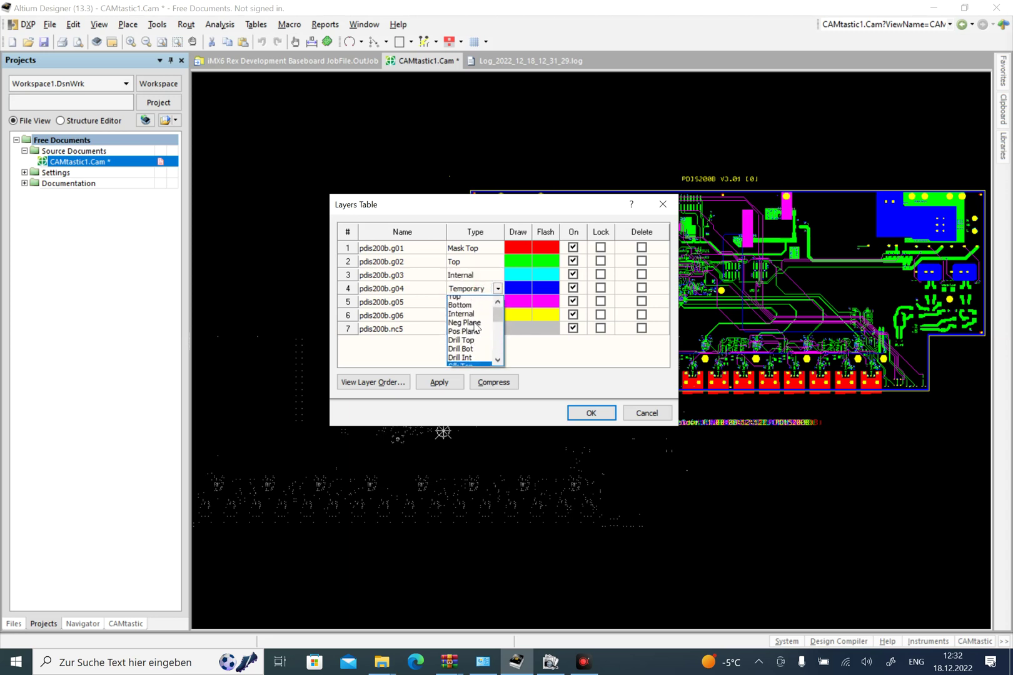
{"action": "left_click", "coordinate": [482, 301]}
Set pdis200b.g05 to Bottom and pdis200b.g06 to Mask Bot, then confirm the layer types
{"action": "left_click", "coordinate": [482, 301]}
{"action": "left_click", "coordinate": [486, 301]}
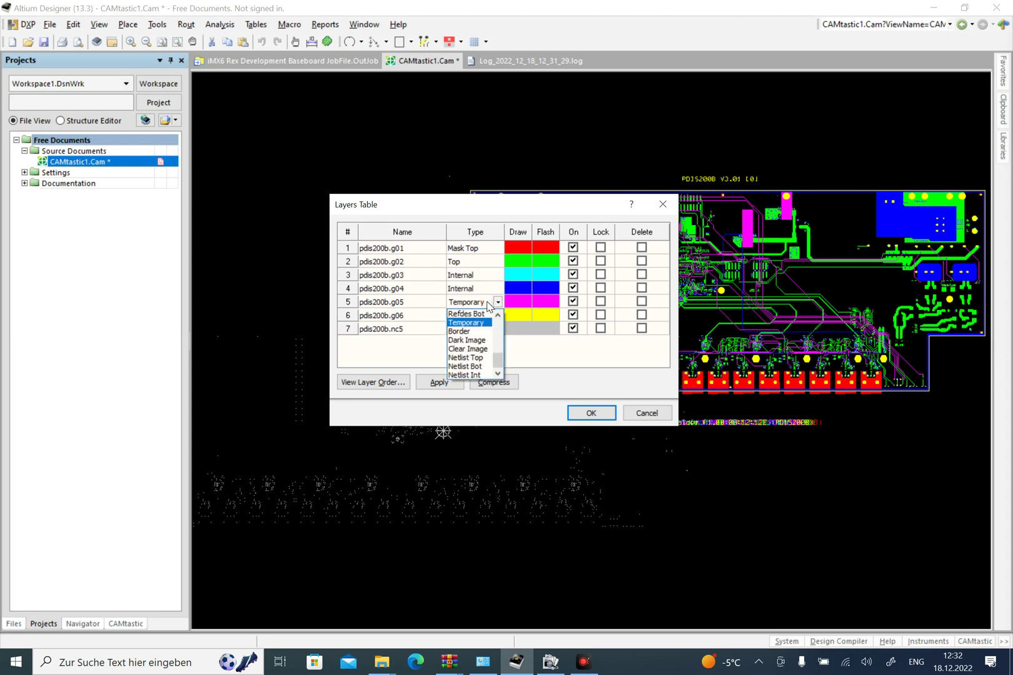
{"action": "scroll", "coordinate": [472, 353], "scroll_direction": "up", "scroll_amount": 6}
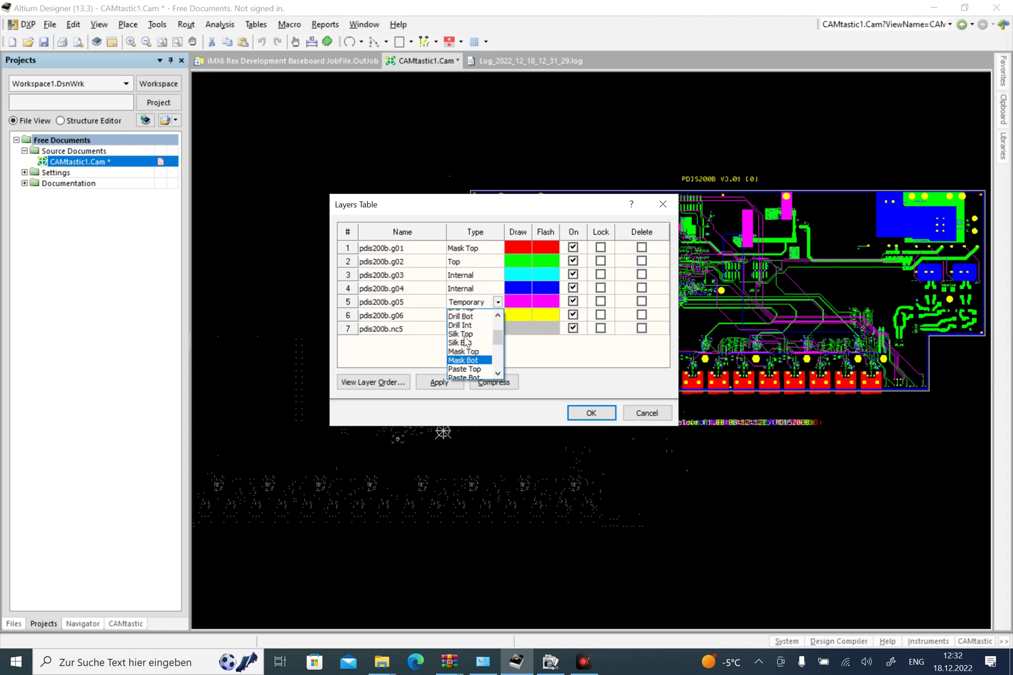
{"action": "left_click", "coordinate": [475, 323]}
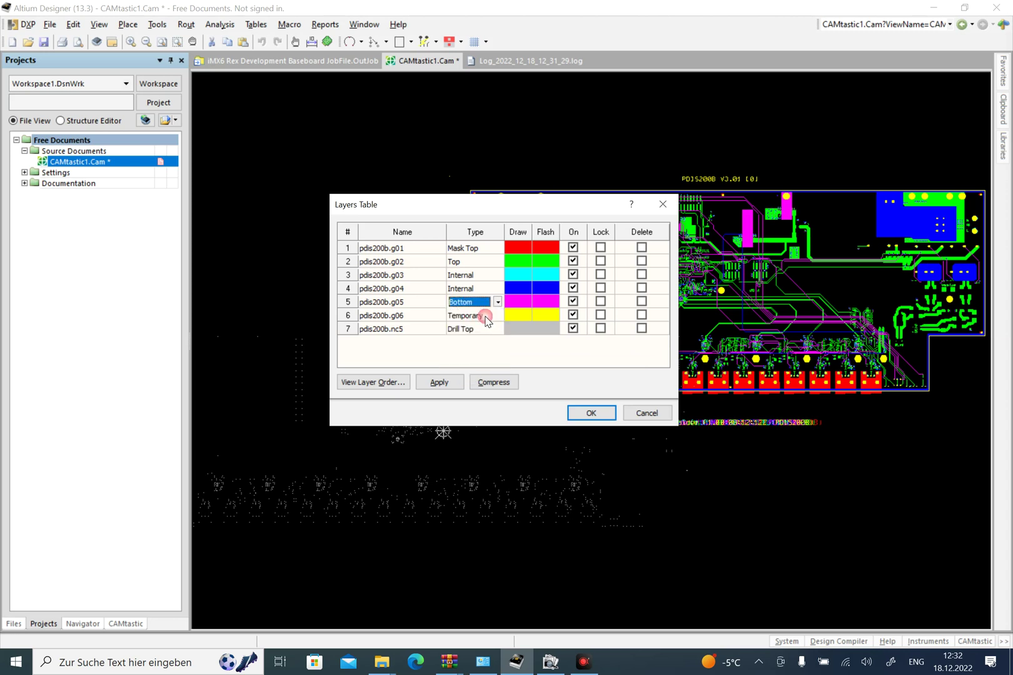
{"action": "left_click", "coordinate": [488, 316]}
{"action": "left_click", "coordinate": [490, 319]}
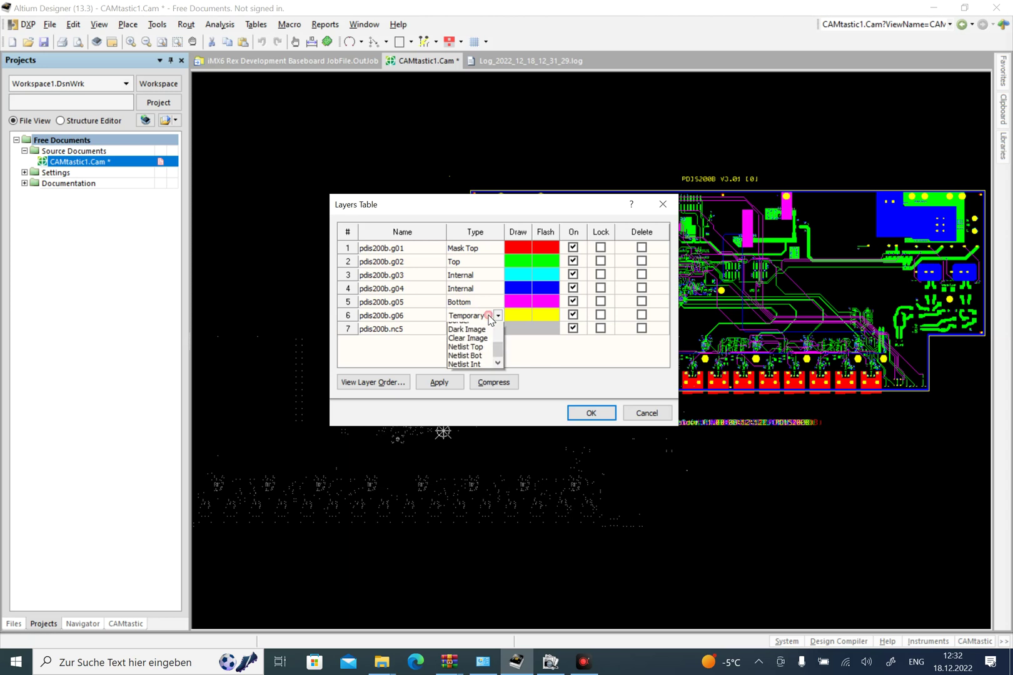
{"action": "scroll", "coordinate": [479, 369], "scroll_direction": "up", "scroll_amount": 5}
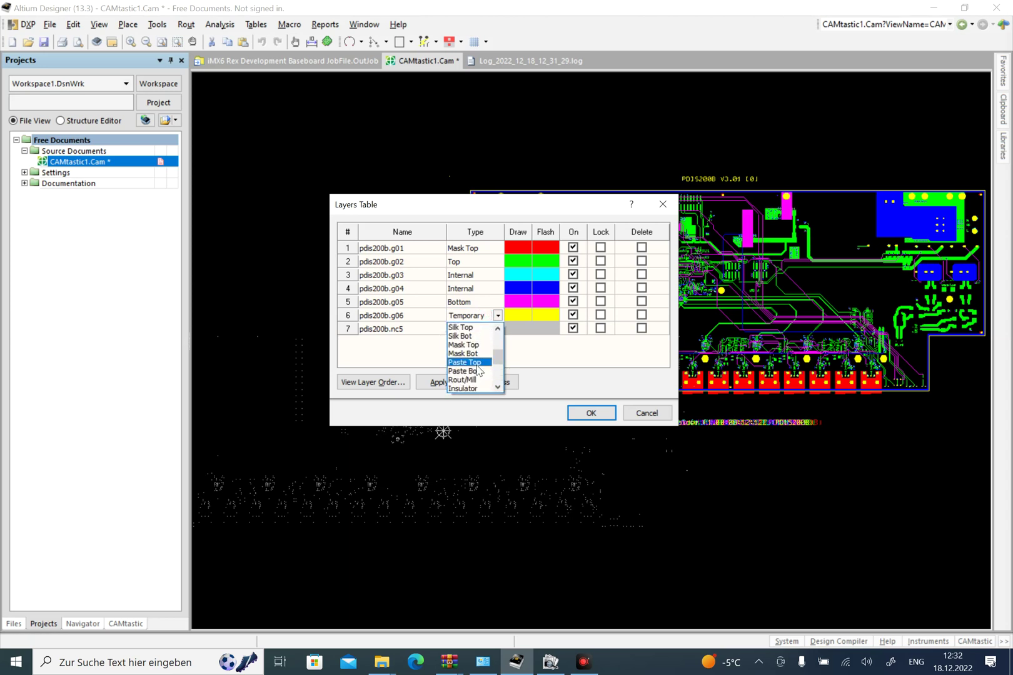
{"action": "left_click", "coordinate": [469, 354]}
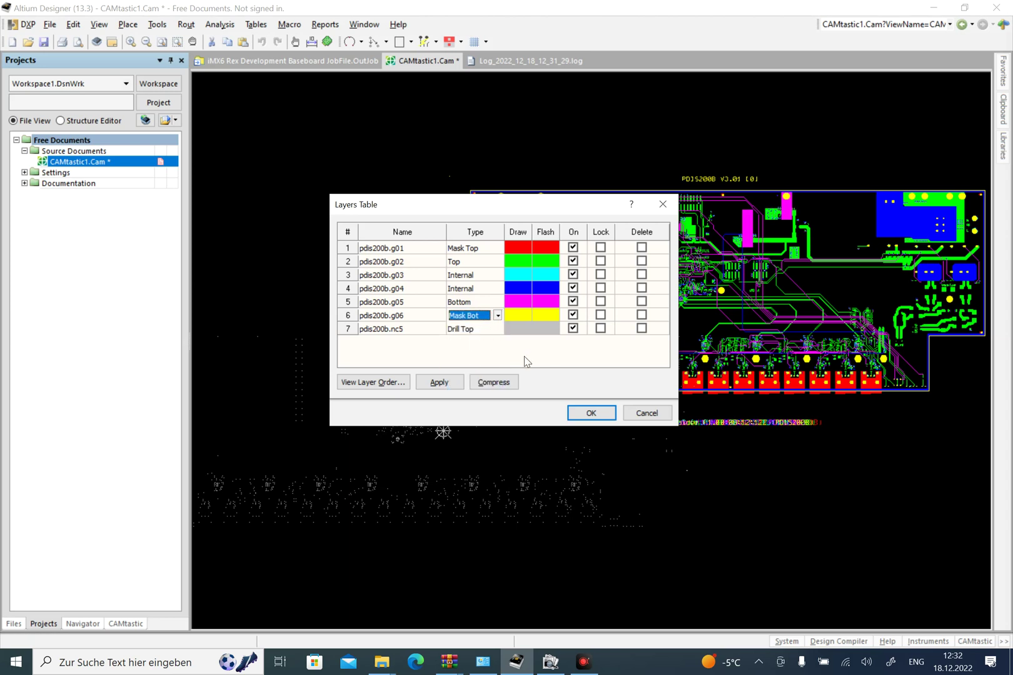
{"action": "left_click", "coordinate": [575, 414]}
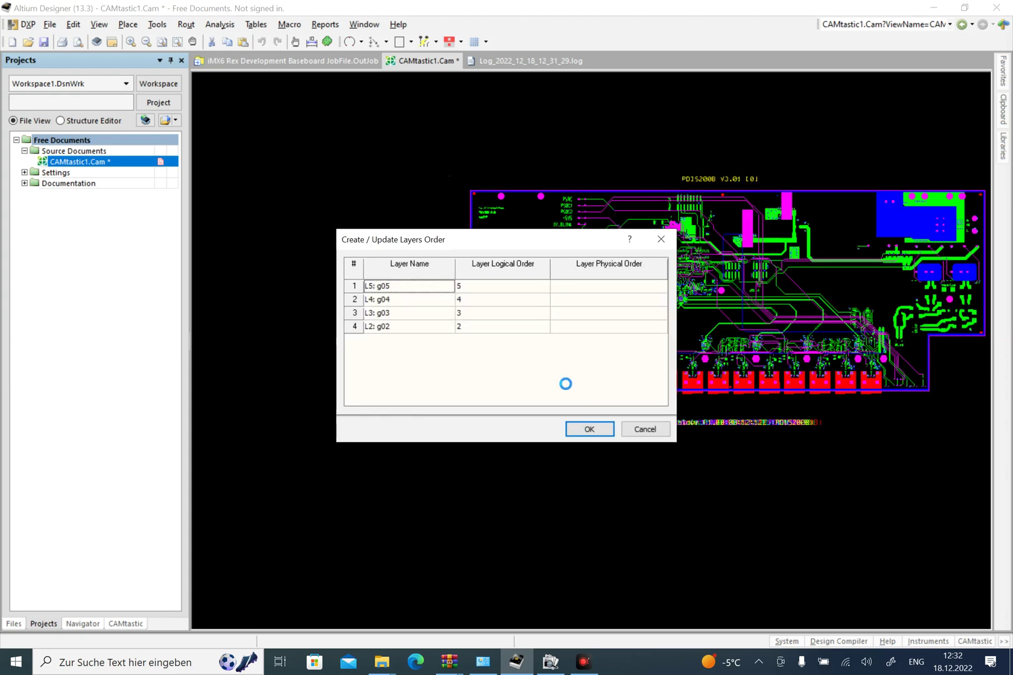
Give L2: g02 physical order 1 and L3: g03 physical order 2
{"action": "left_click", "coordinate": [601, 326]}
{"action": "left_click", "coordinate": [601, 328]}
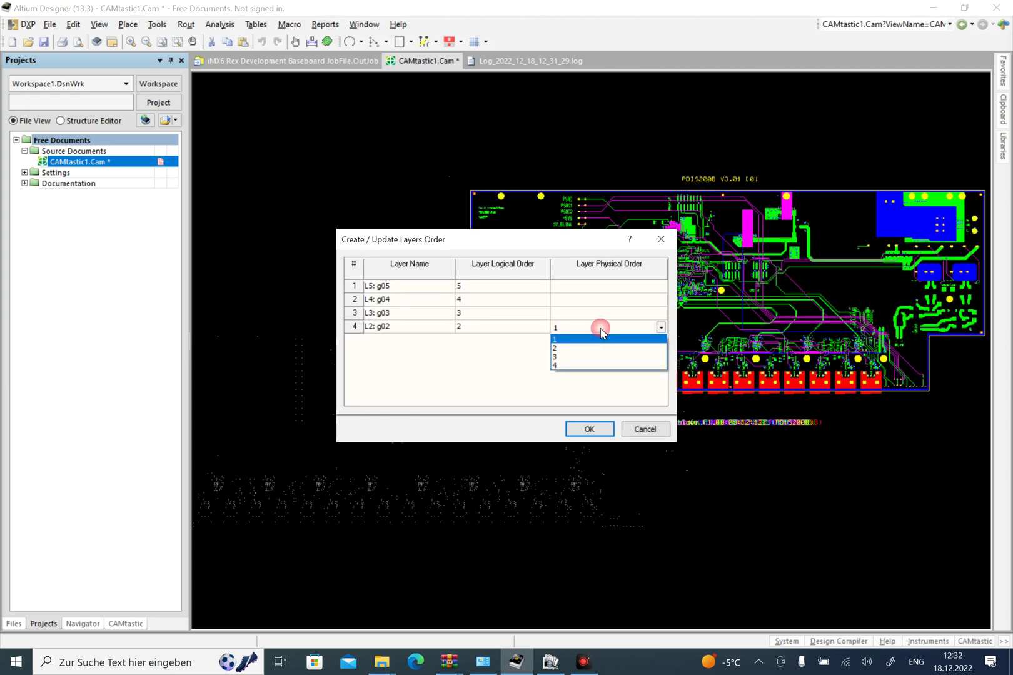
{"action": "left_click", "coordinate": [592, 339]}
{"action": "left_click", "coordinate": [586, 314]}
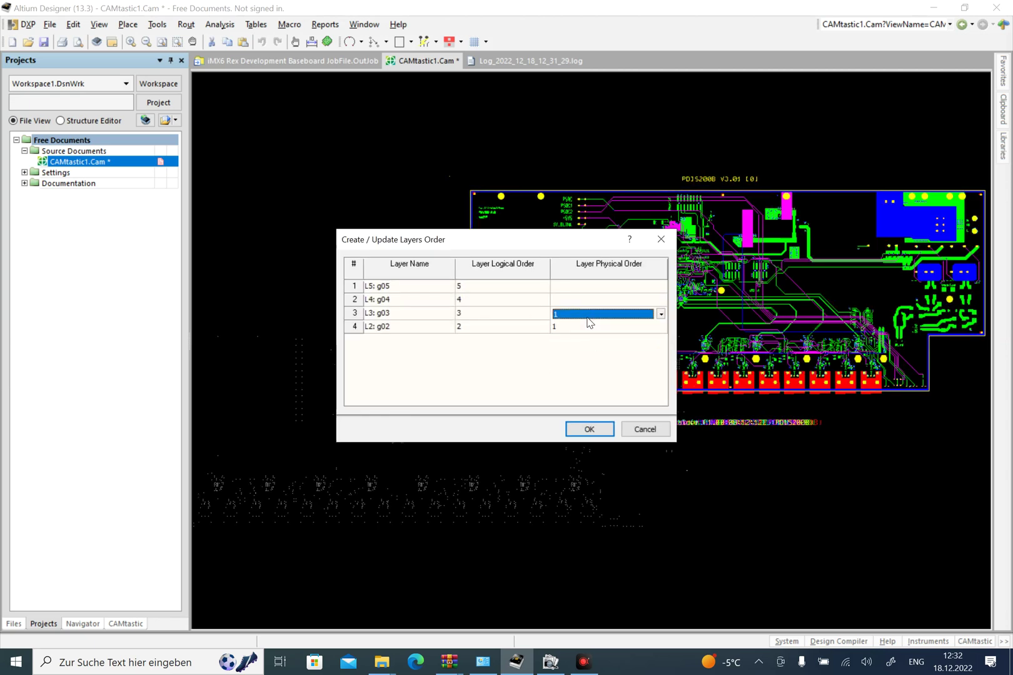
{"action": "left_click", "coordinate": [587, 319]}
{"action": "left_click", "coordinate": [586, 315]}
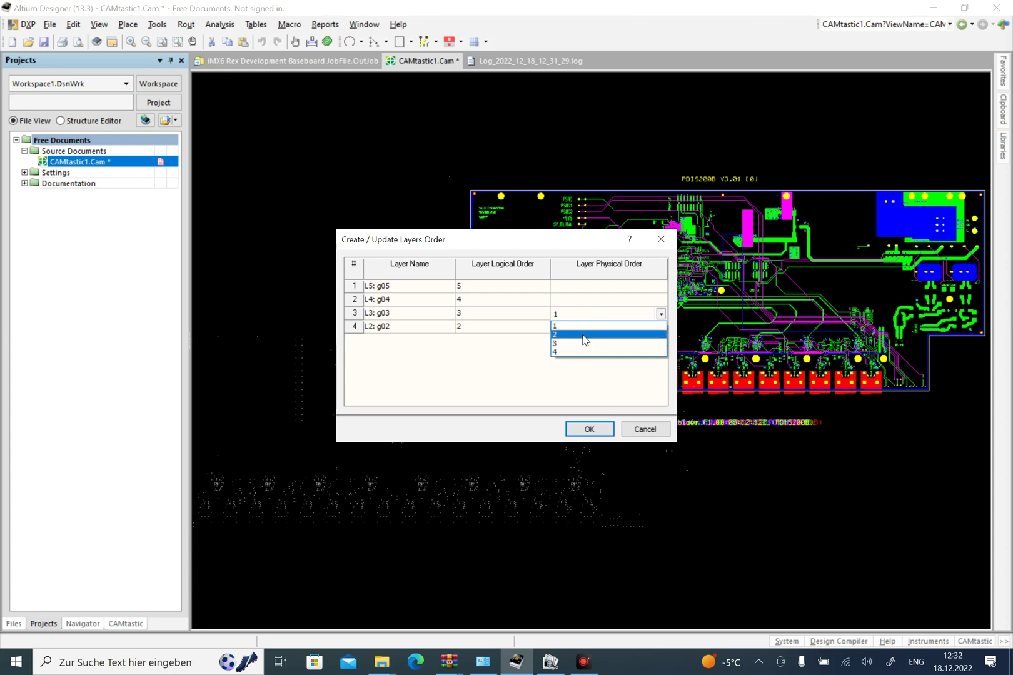
{"action": "left_click", "coordinate": [583, 336]}
Give L4: g04 physical order 3 and L5: g05 order 4, and apply
{"action": "left_click", "coordinate": [574, 297]}
{"action": "left_click", "coordinate": [574, 301]}
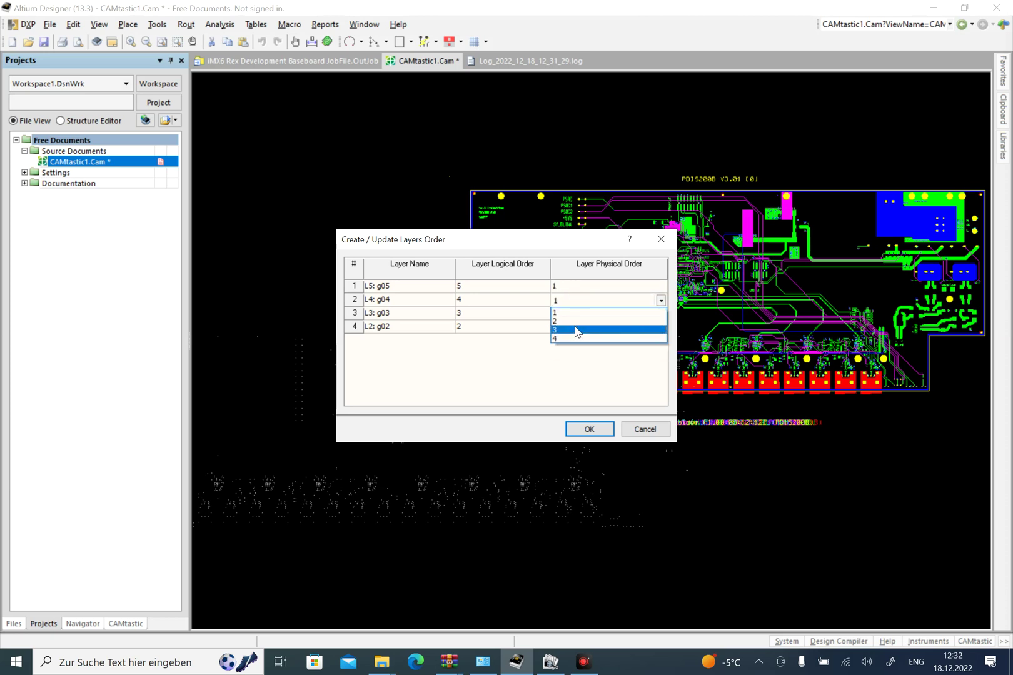
{"action": "left_click", "coordinate": [576, 332]}
{"action": "left_click", "coordinate": [574, 287]}
{"action": "left_click", "coordinate": [574, 287]}
{"action": "left_click", "coordinate": [575, 323]}
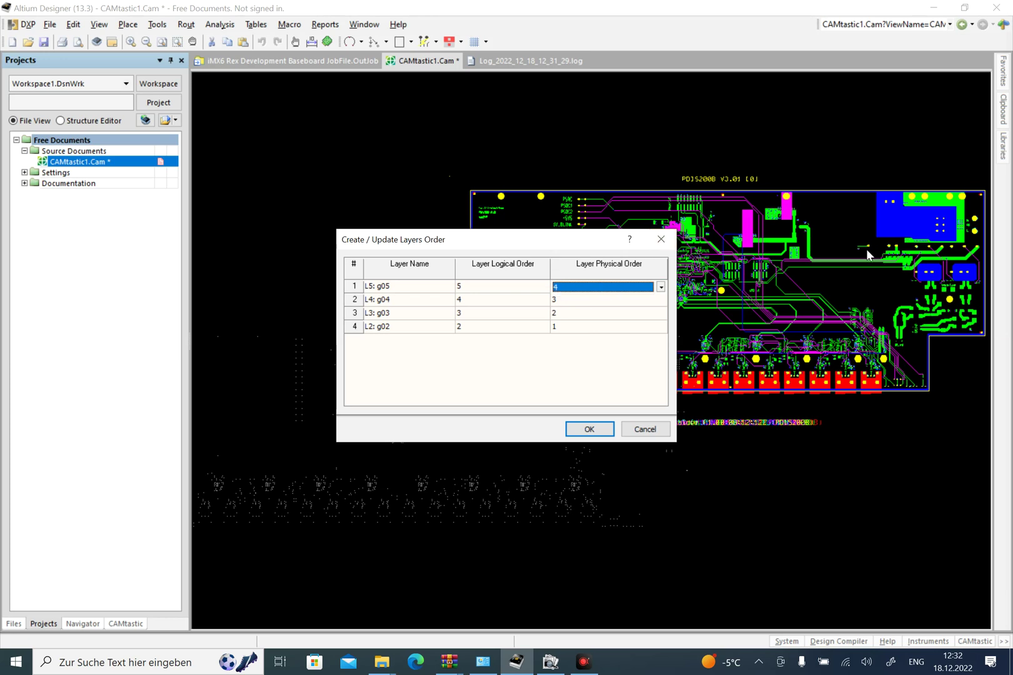
{"action": "left_click", "coordinate": [588, 430]}
Run Tools > Netlist > Extract on the CAMtastic board layers
{"action": "left_click", "coordinate": [127, 25]}
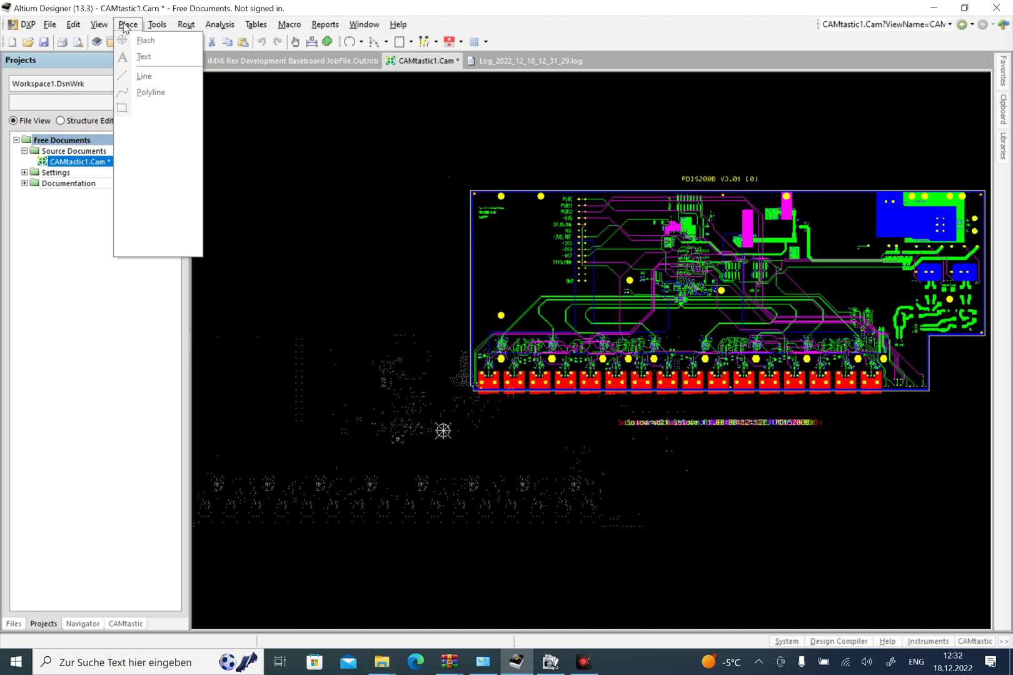
{"action": "mouse_move", "coordinate": [102, 27]}
{"action": "mouse_move", "coordinate": [158, 29]}
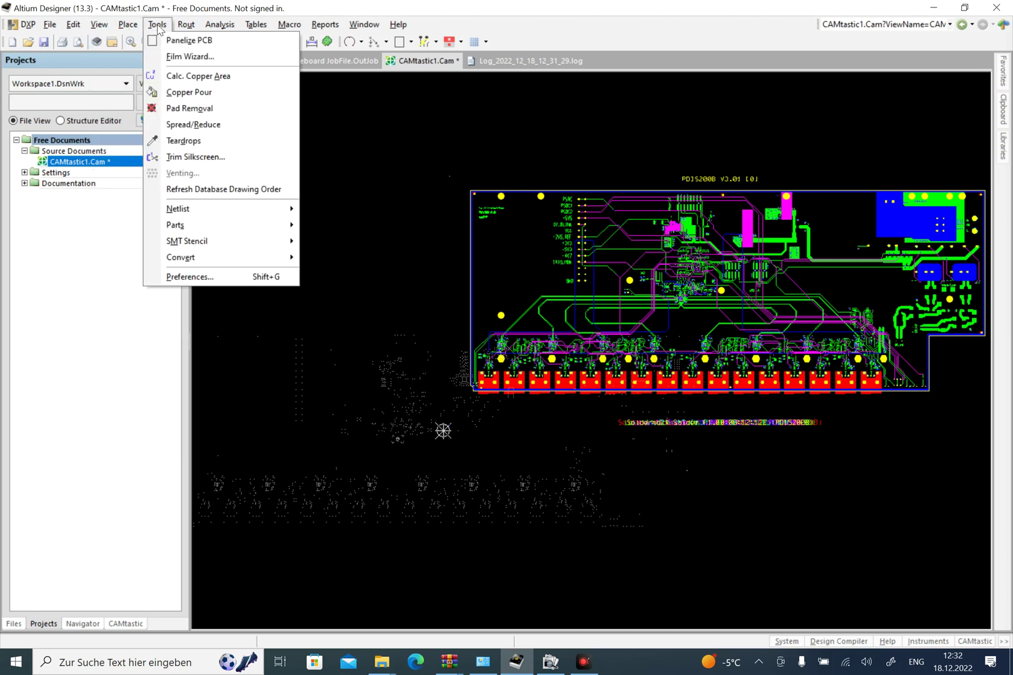
{"action": "mouse_move", "coordinate": [201, 208]}
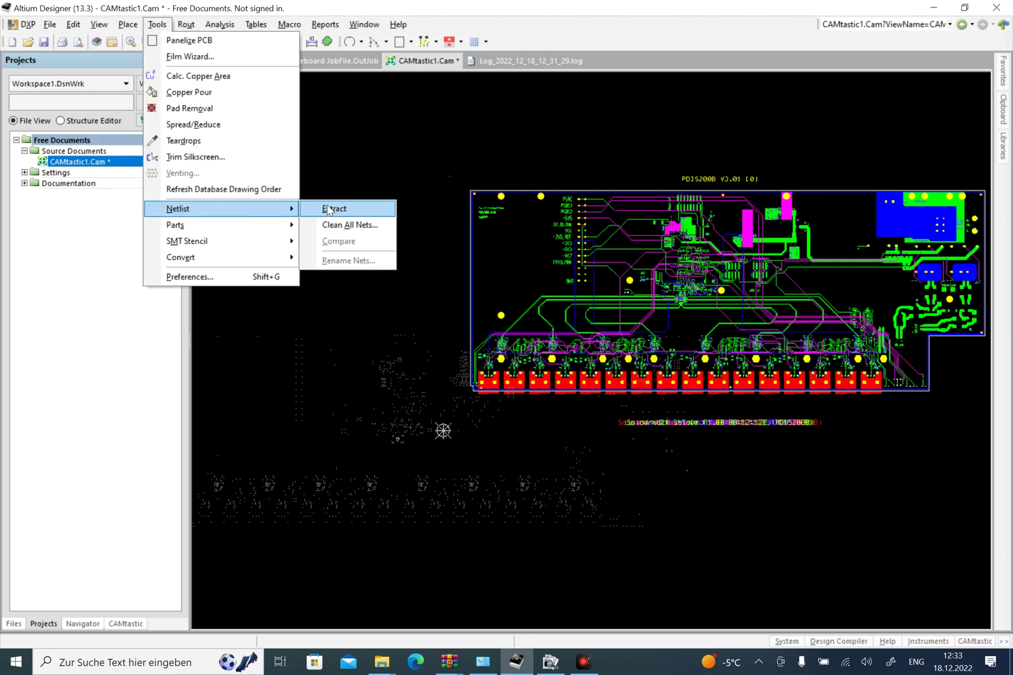
{"action": "left_click", "coordinate": [334, 209]}
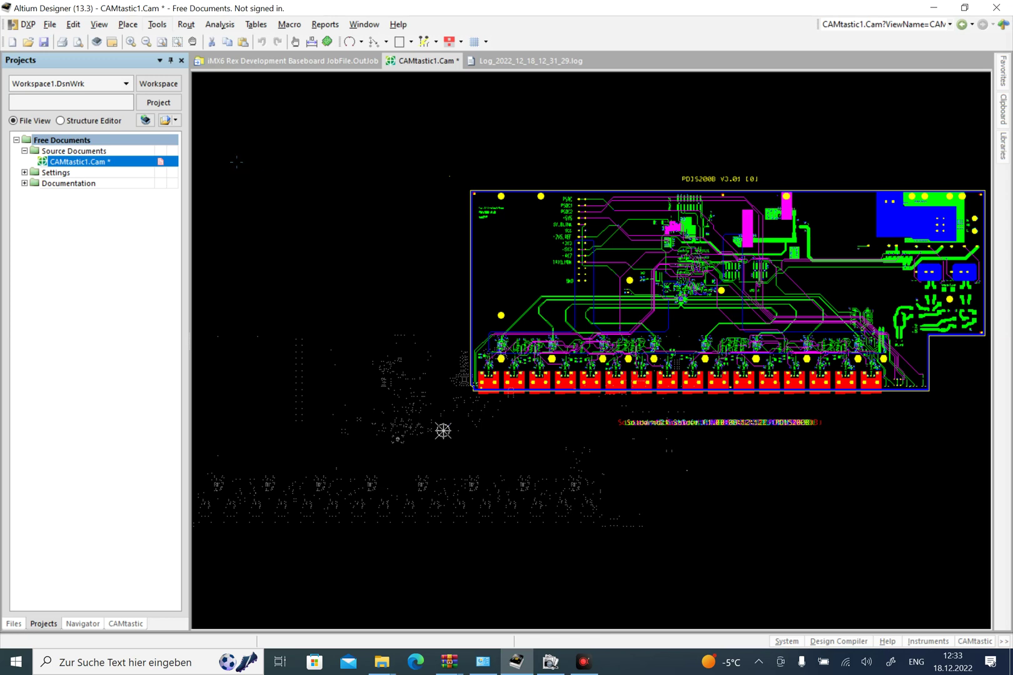
{"action": "left_click", "coordinate": [256, 25]}
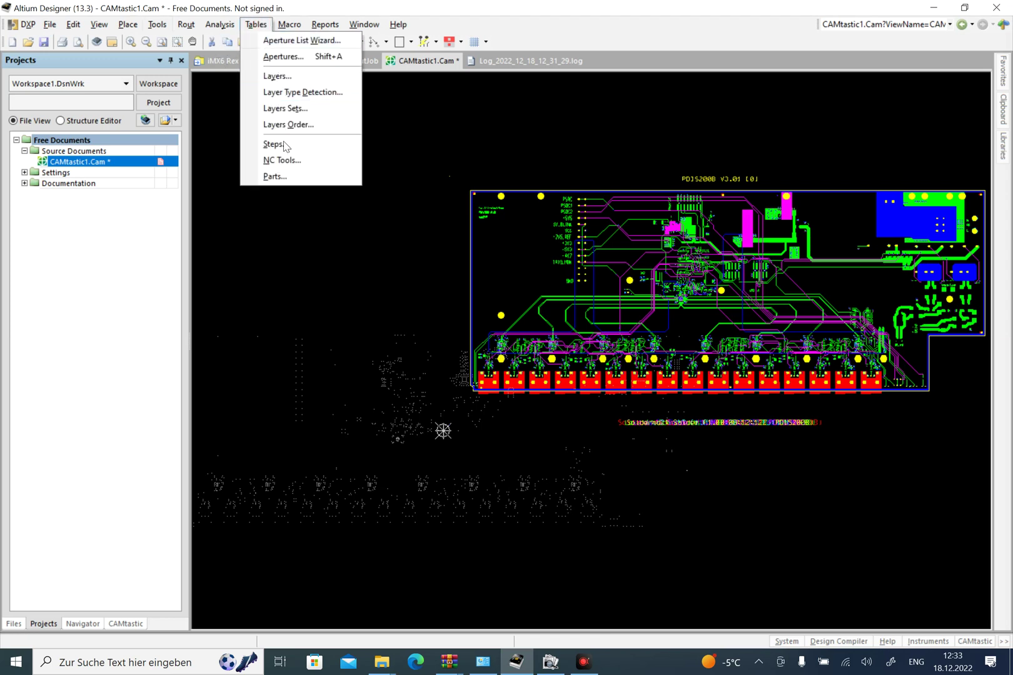
{"action": "left_click", "coordinate": [285, 161]}
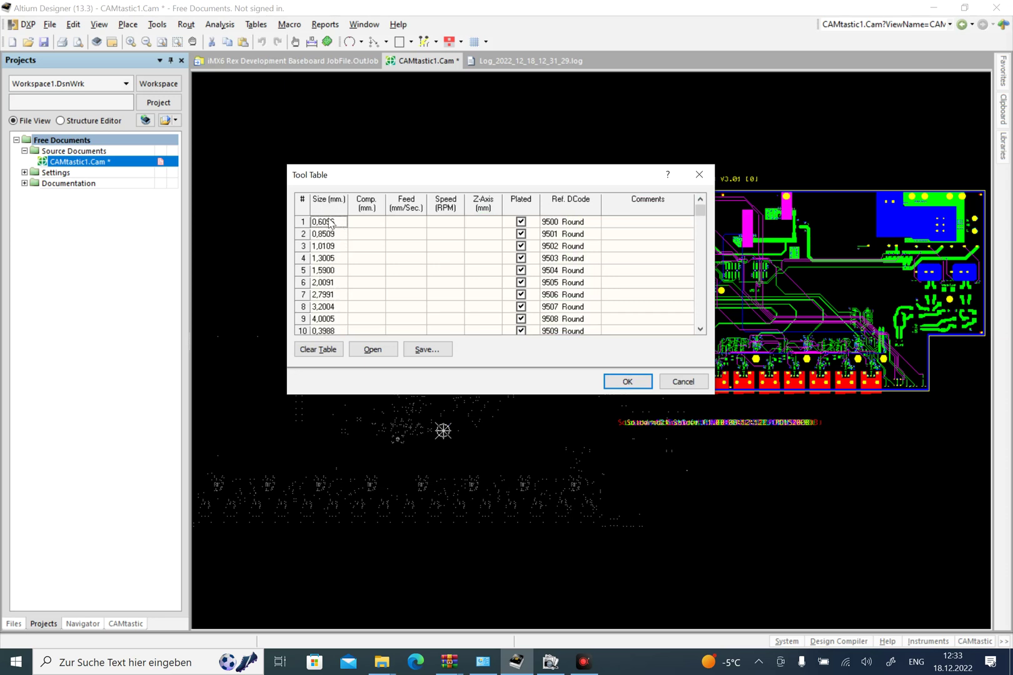
{"action": "left_click", "coordinate": [627, 381]}
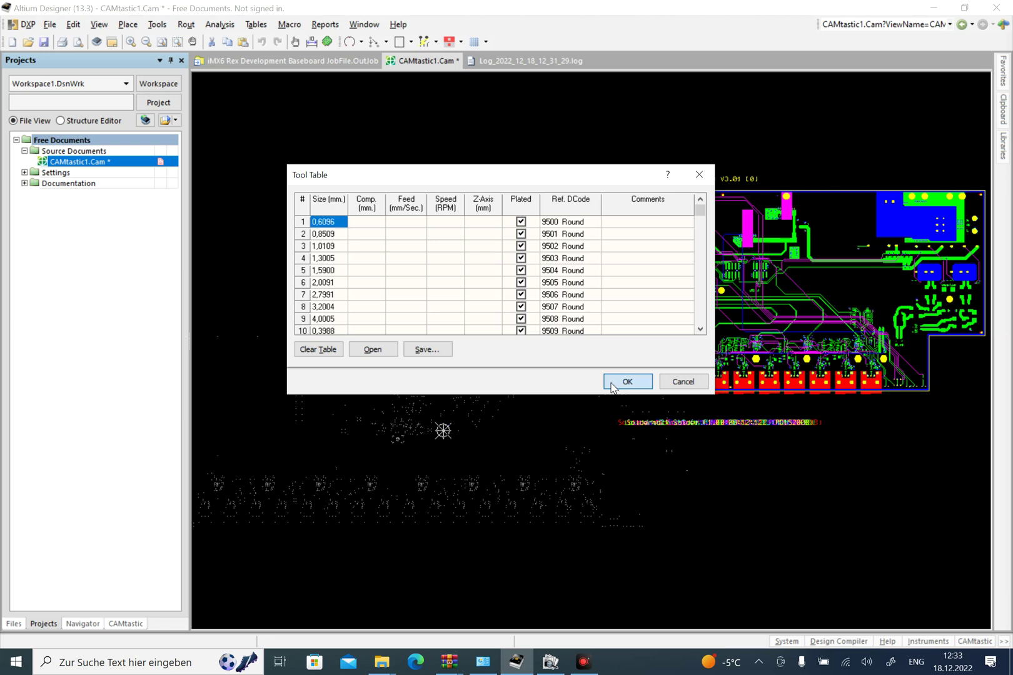
Export the CAMtastic board to PCB, producing CAMtastic1.PcbDoc
{"action": "left_click", "coordinate": [50, 25]}
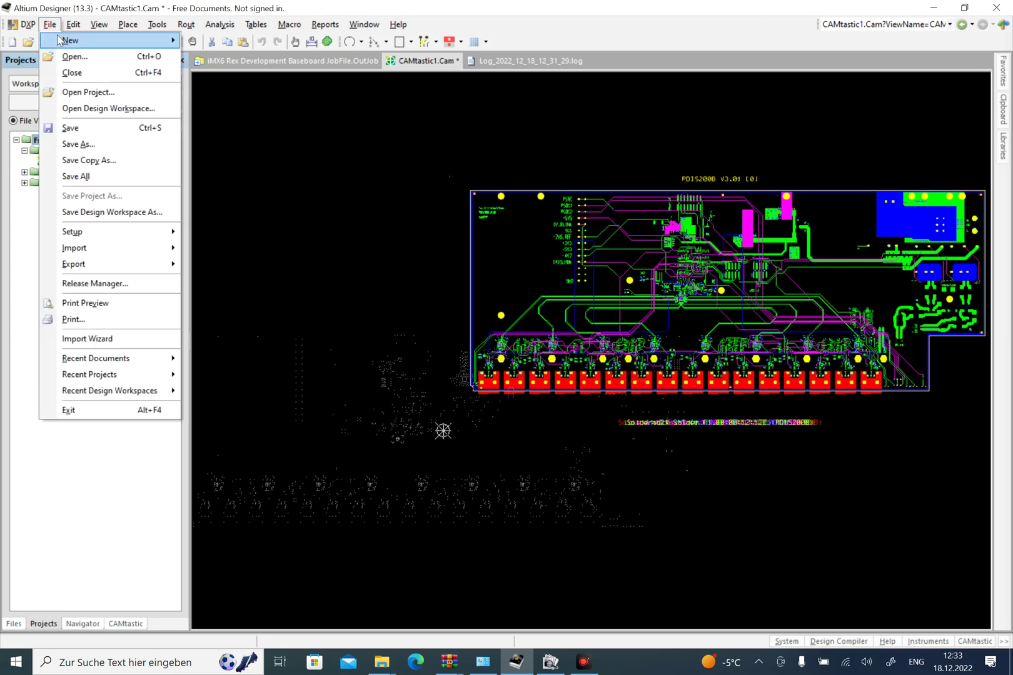
{"action": "left_click", "coordinate": [87, 267]}
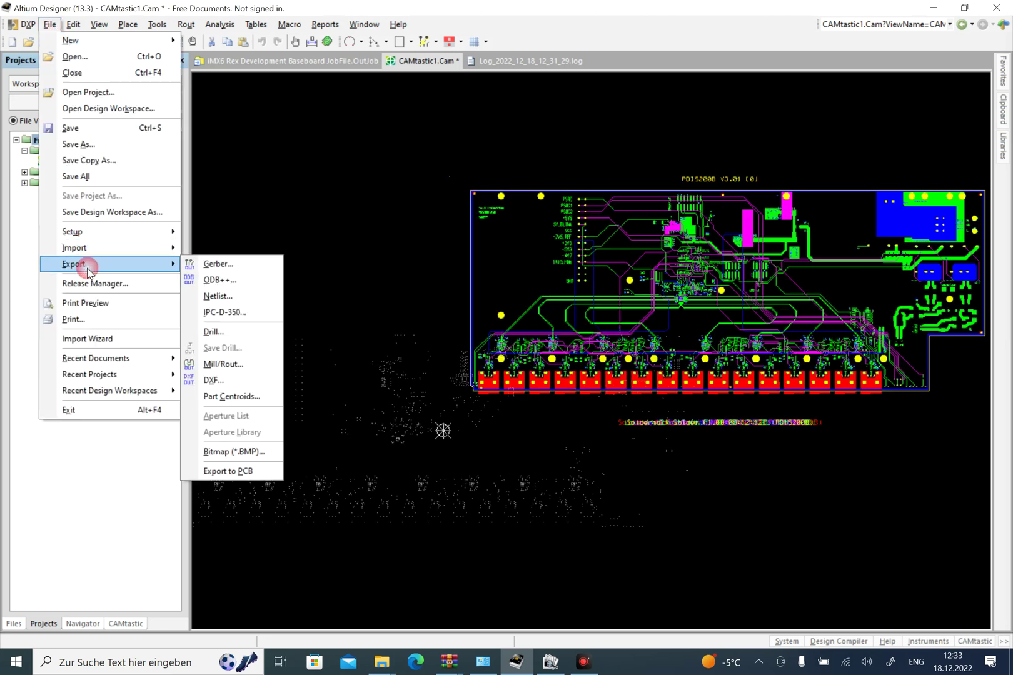
{"action": "left_click", "coordinate": [244, 476]}
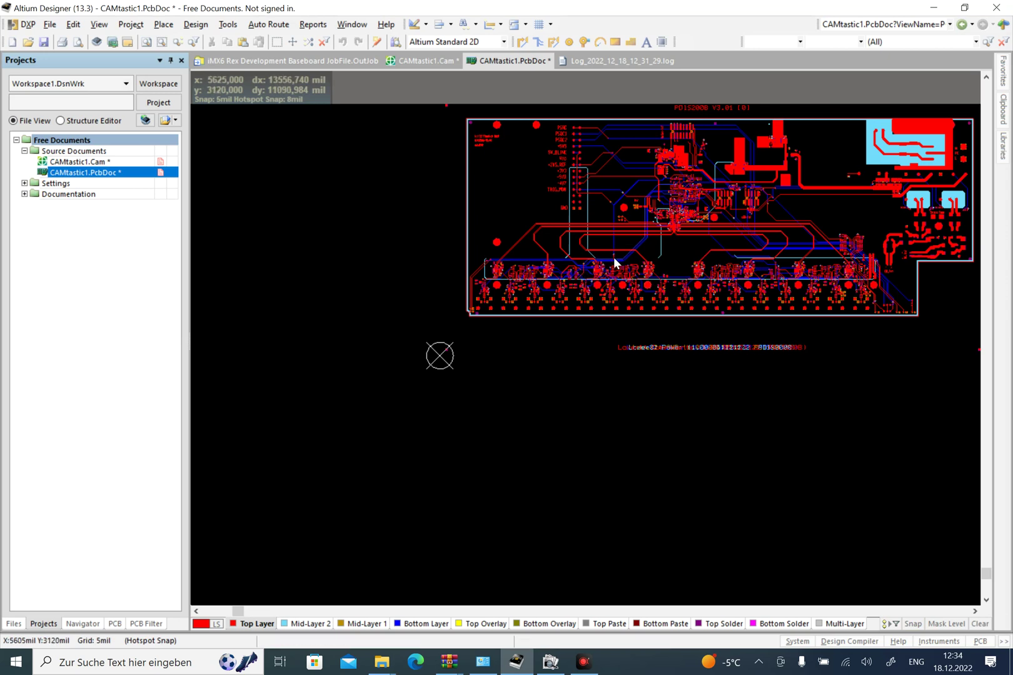
{"action": "mouse_move", "coordinate": [614, 263]}
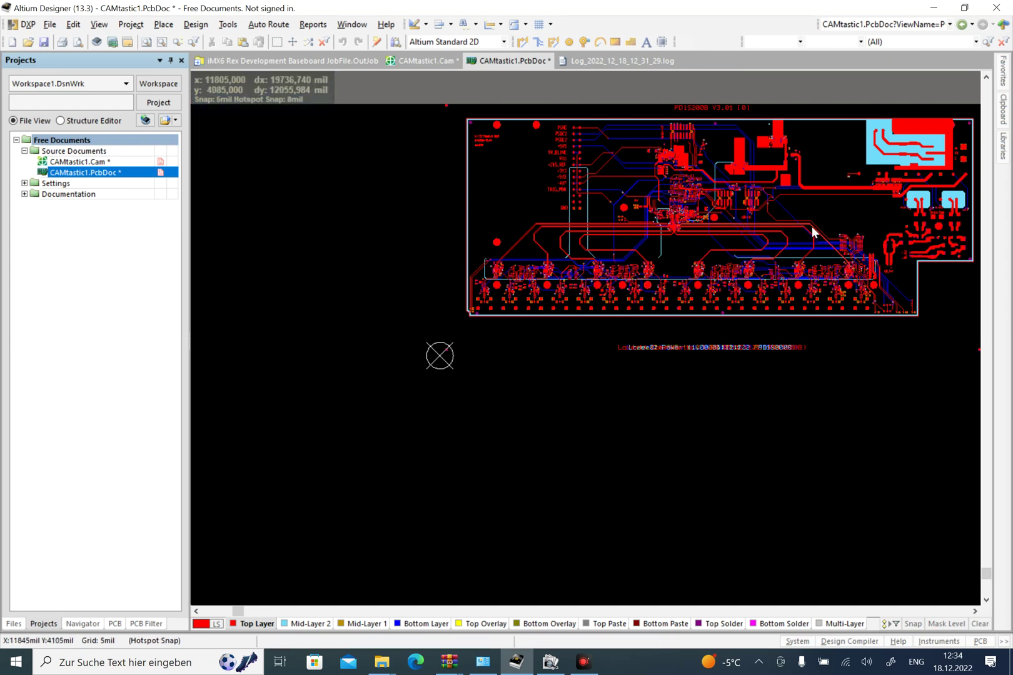
{"action": "mouse_move", "coordinate": [814, 229]}
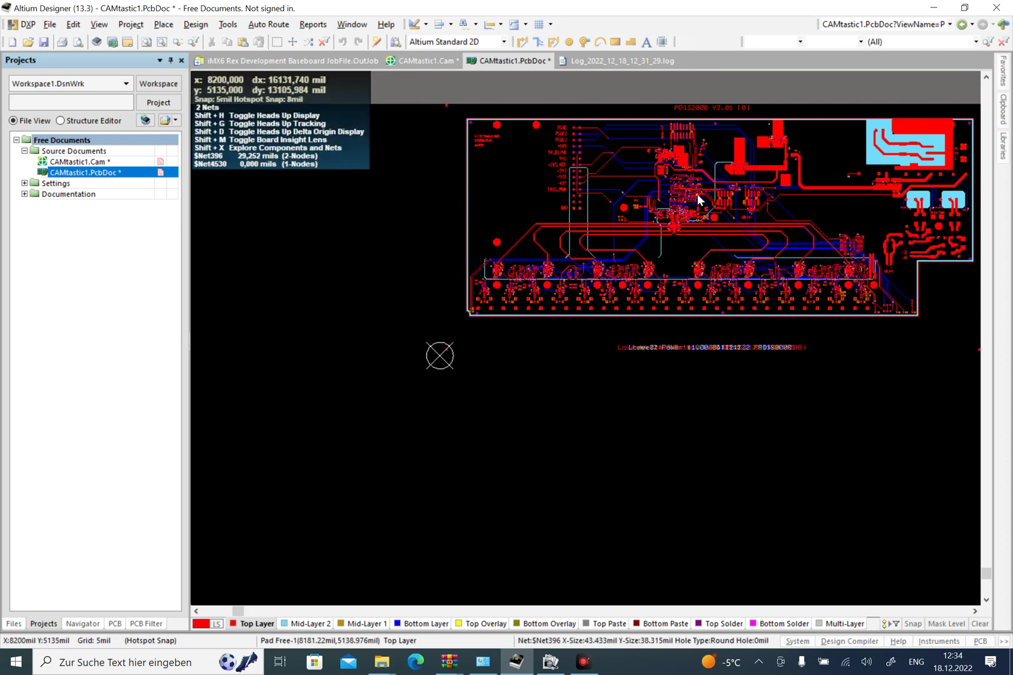
{"action": "scroll", "coordinate": [856, 189], "scroll_direction": "up", "scroll_amount": 1}
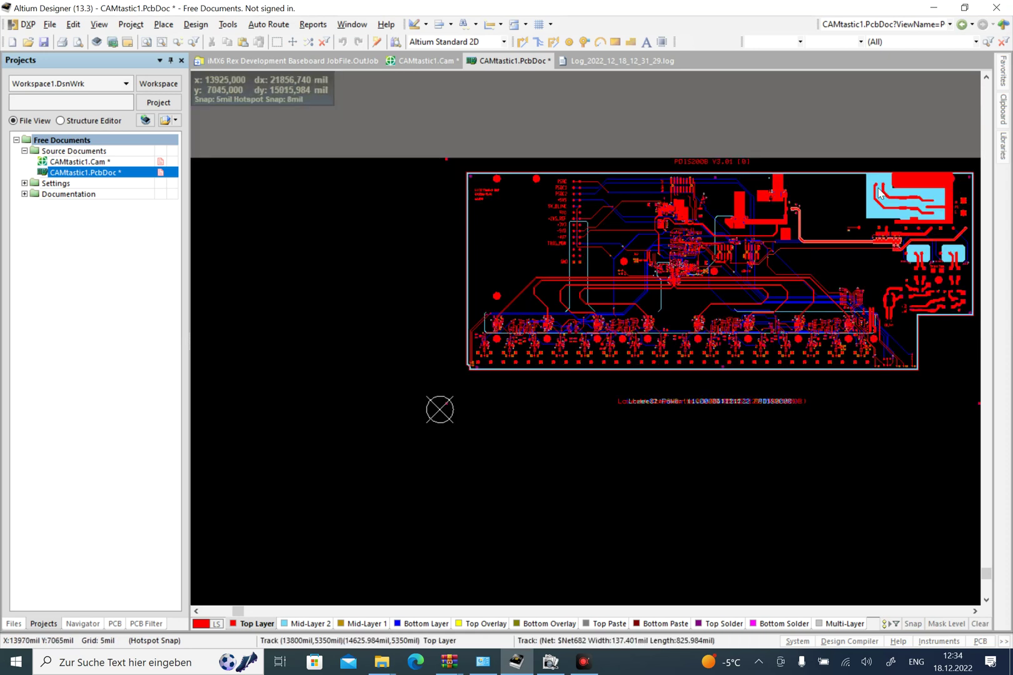